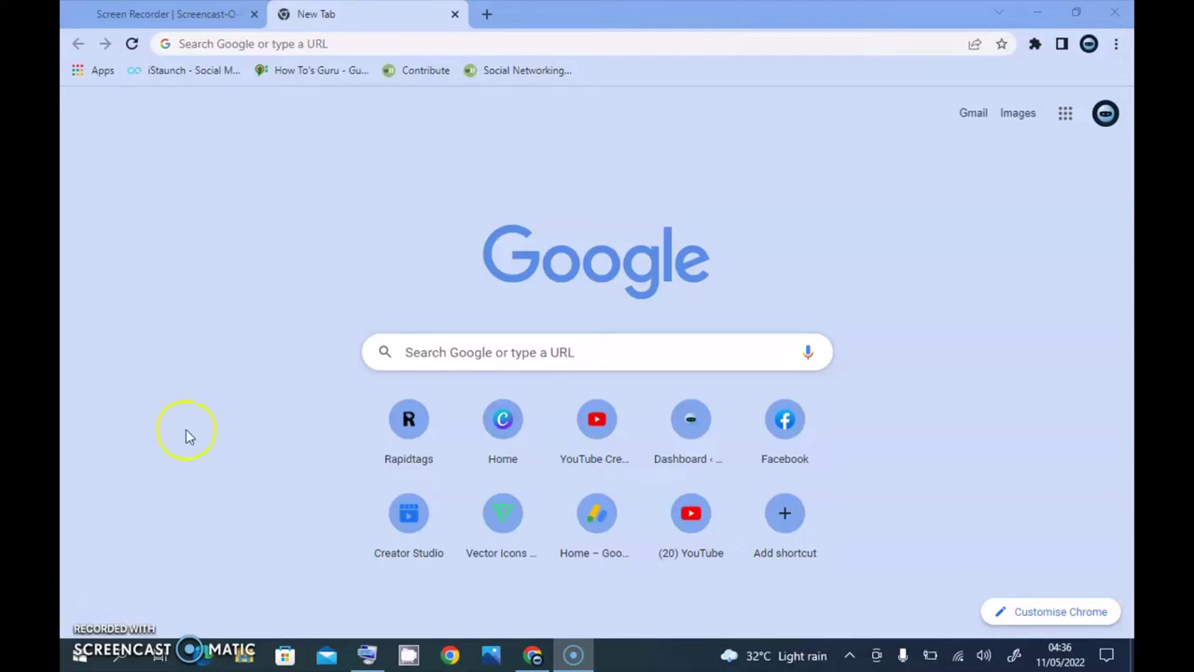
- Go to facebook.com in the new Chrome tab to load the home feed
{"action": "left_click", "coordinate": [305, 43]}
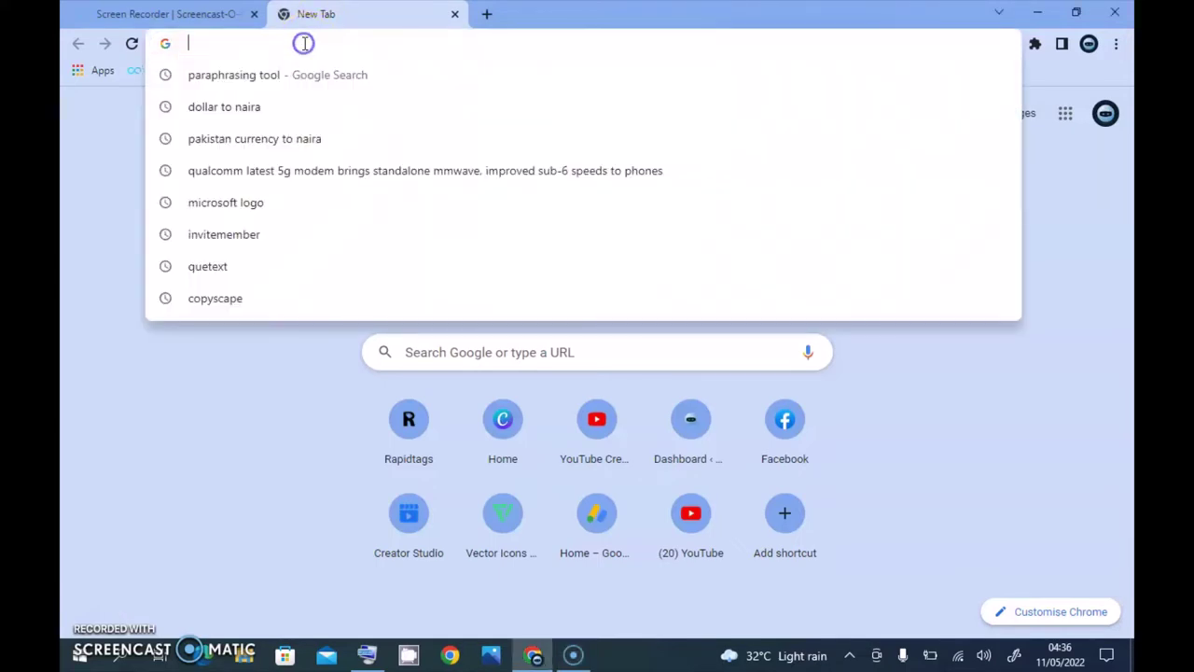
{"action": "type", "text": "facebook.com"}
{"action": "key", "text": "Return"}
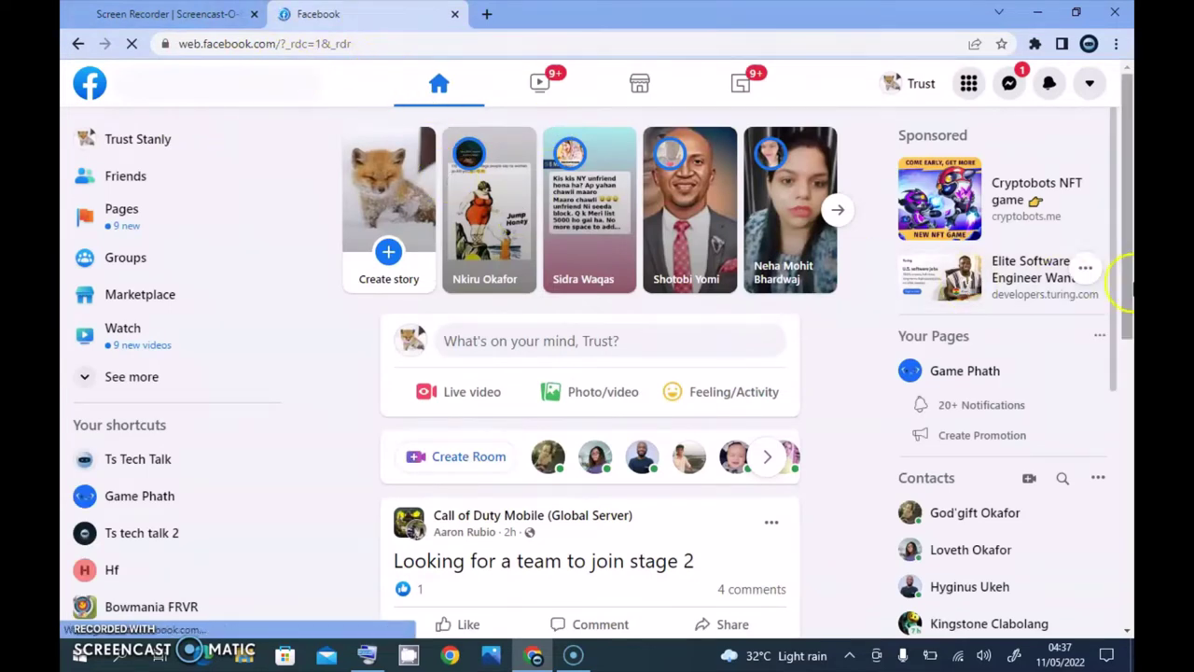
- Switch the account to the Ts Tech Talk page profile from the account menu
{"action": "left_click", "coordinate": [1090, 83]}
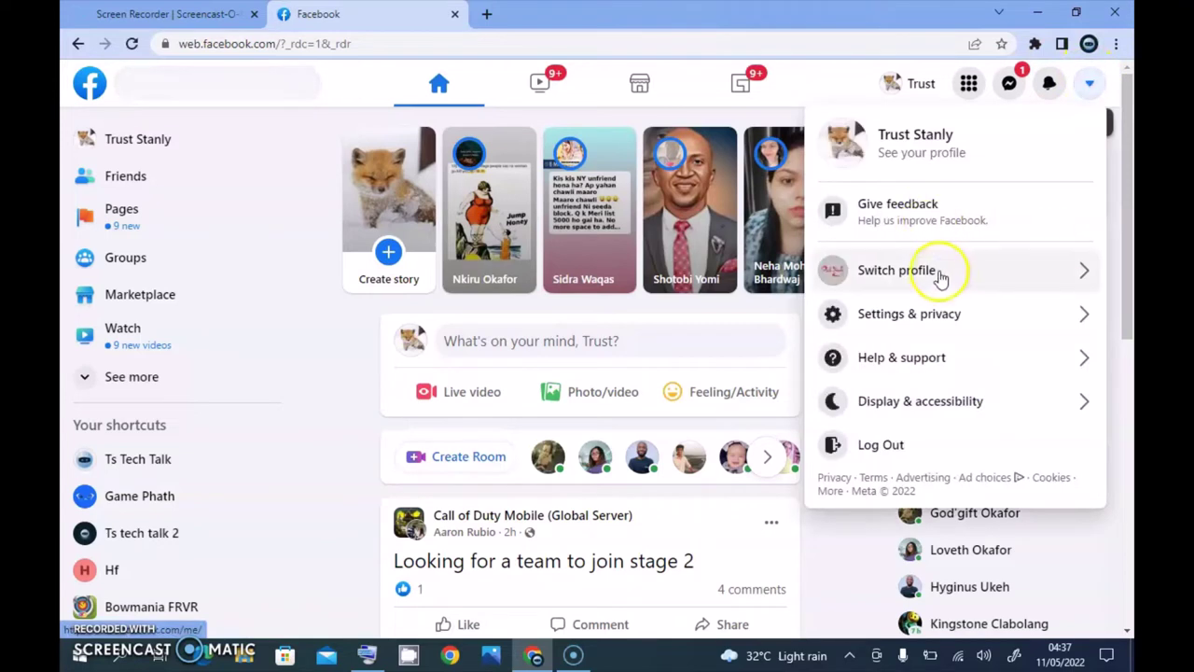
{"action": "left_click", "coordinate": [930, 272]}
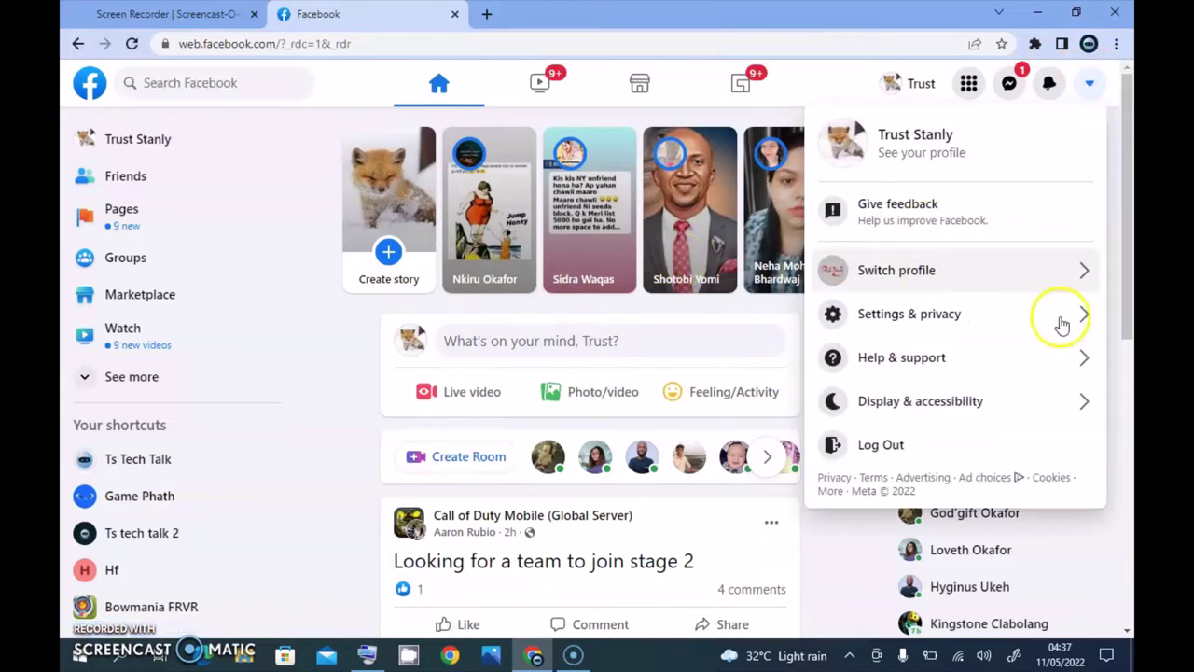
{"action": "left_click", "coordinate": [999, 275]}
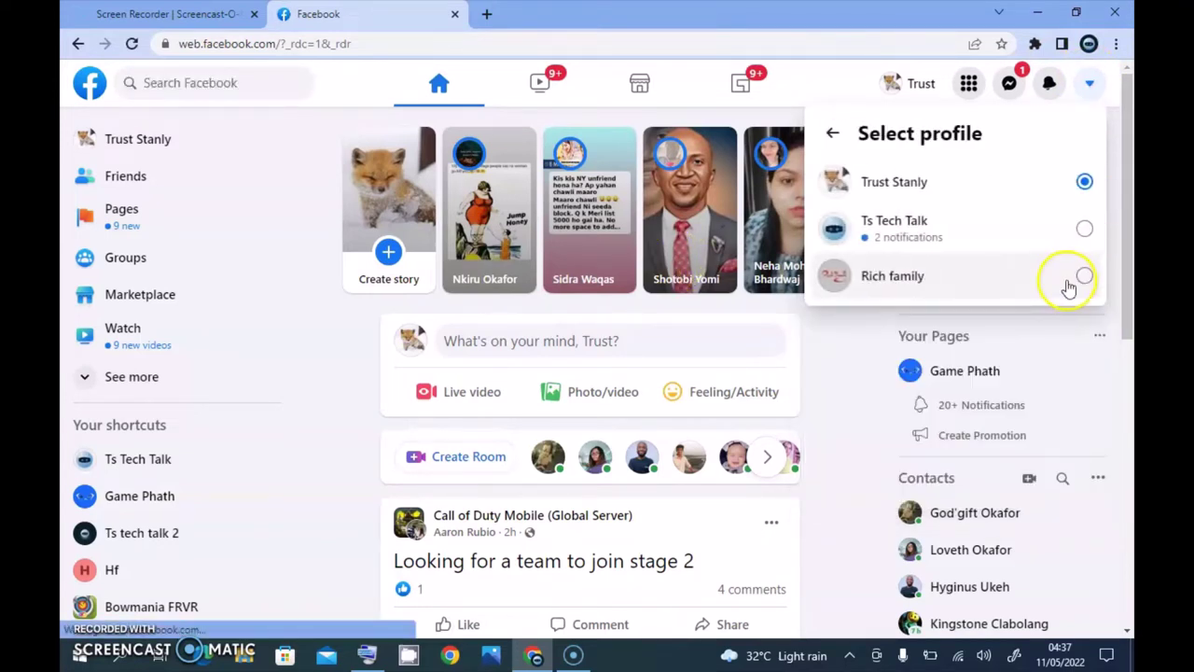
{"action": "left_click", "coordinate": [903, 238]}
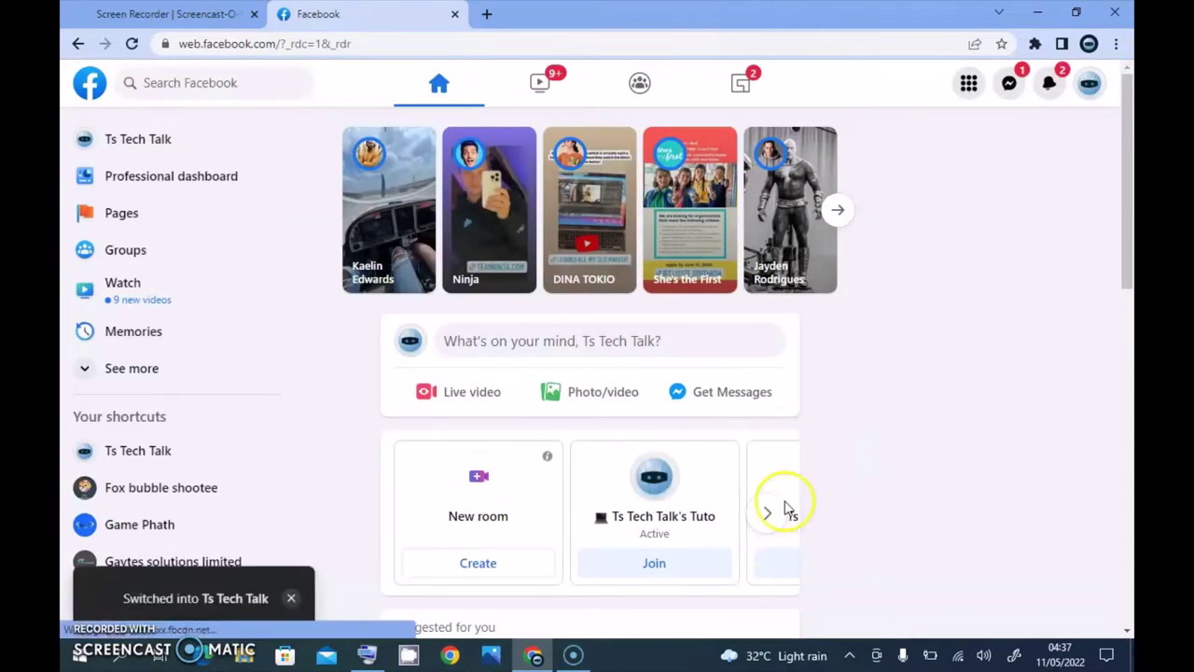
- Browse the rooms carousel past the active rooms and back to the New room card
{"action": "left_click_drag", "start_coordinate": [1129, 221], "coordinate": [1130, 252]}
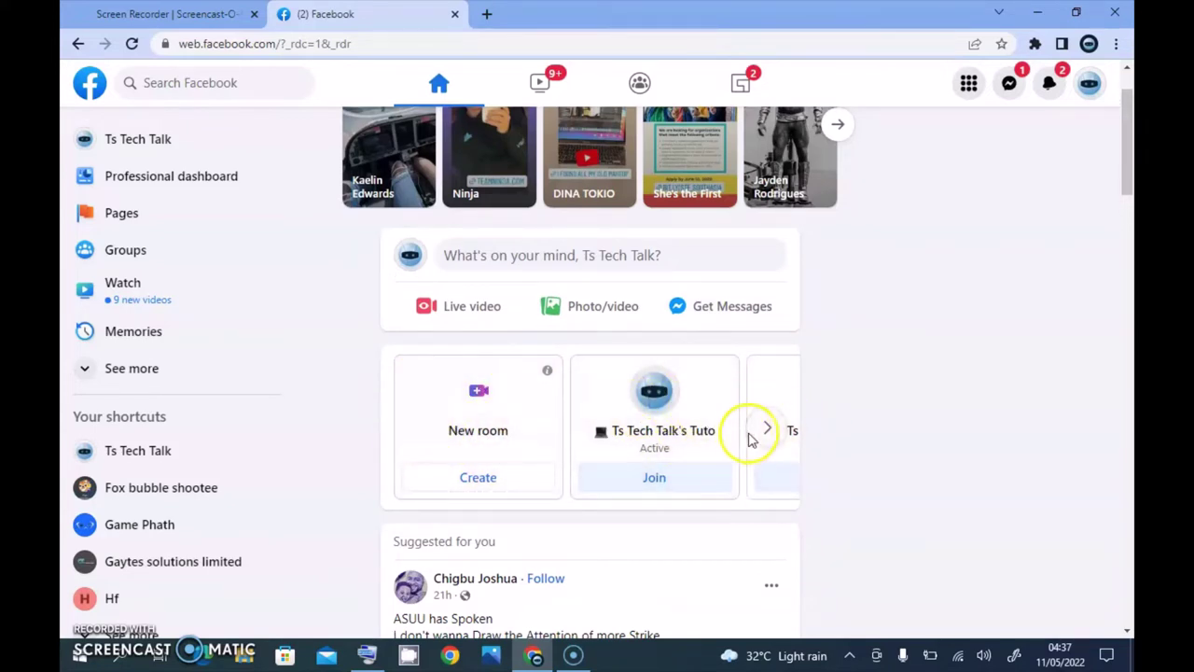
{"action": "left_click", "coordinate": [764, 432]}
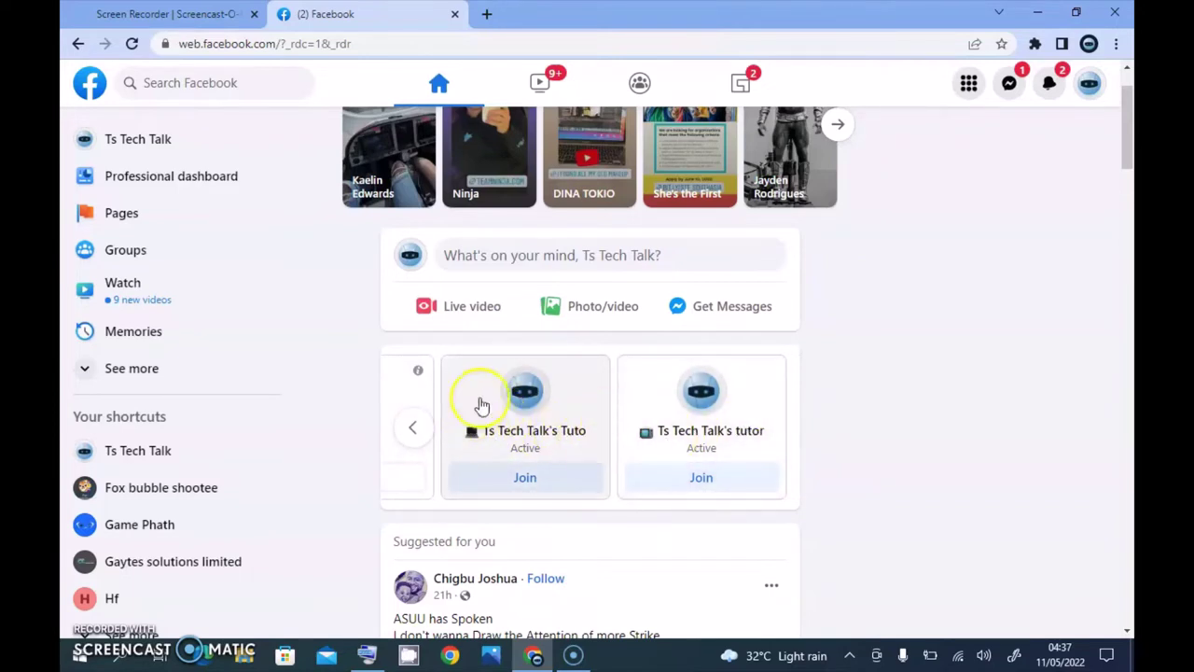
{"action": "left_click", "coordinate": [416, 430]}
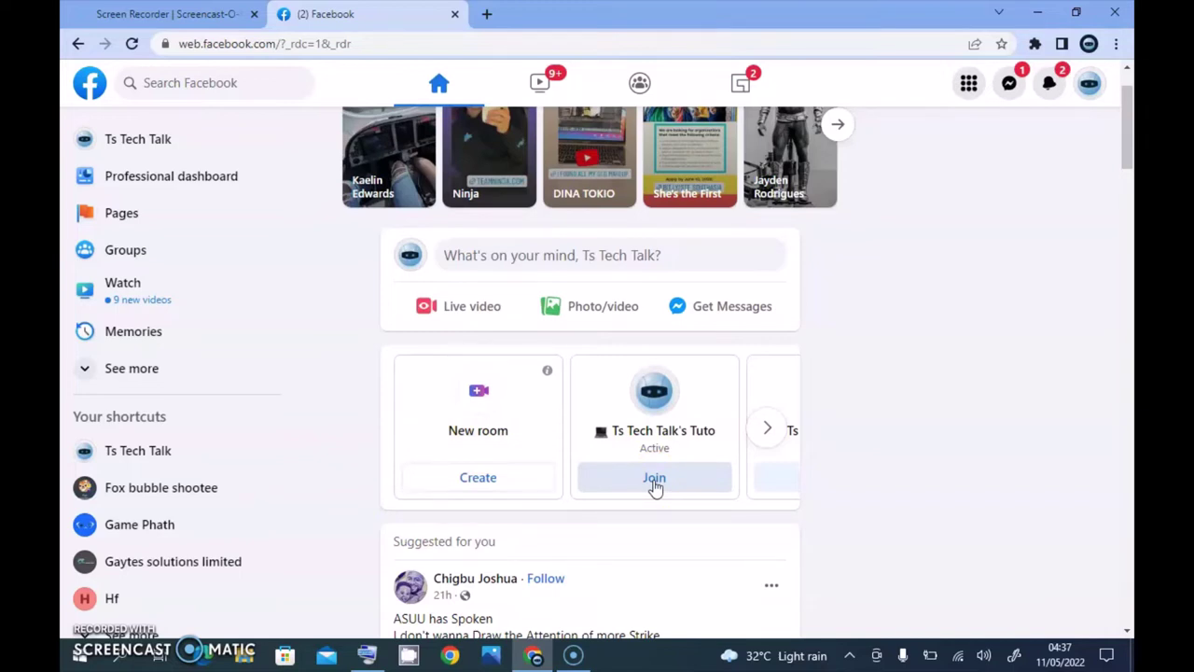
- Create a new room and view preset room names such as TV time and Join me!
{"action": "left_click", "coordinate": [467, 477]}
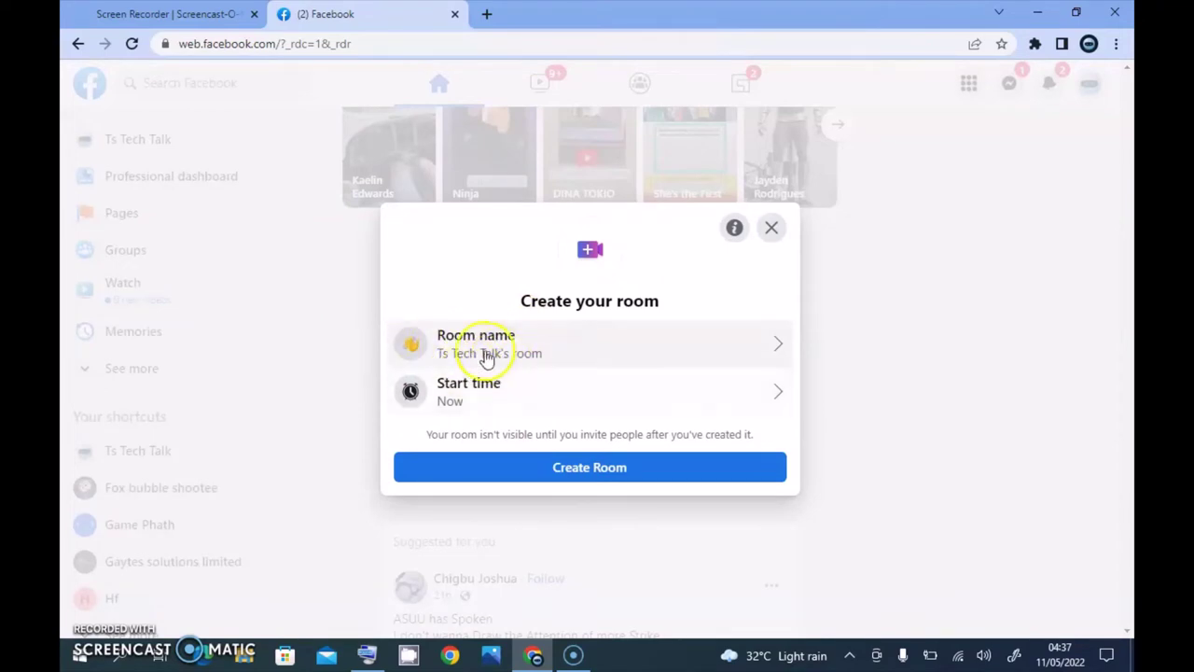
{"action": "left_click", "coordinate": [486, 360]}
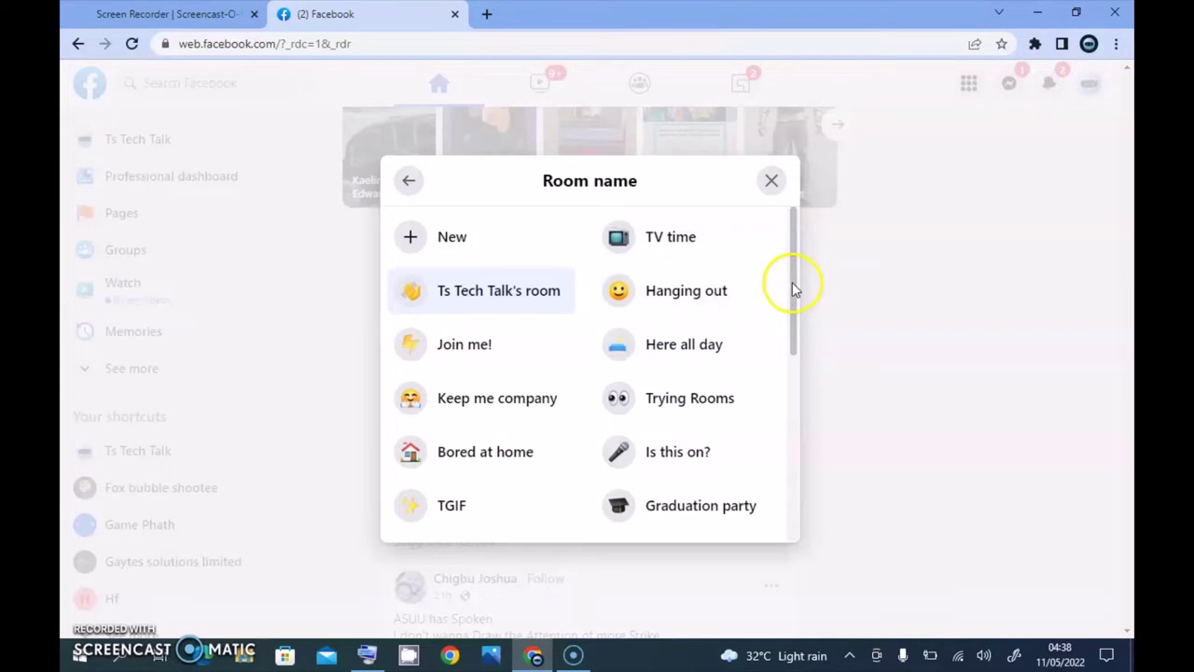
{"action": "mouse_move", "coordinate": [792, 287]}
{"action": "left_mouse_down"}
{"action": "mouse_move", "coordinate": [782, 474]}
{"action": "mouse_move", "coordinate": [806, 269]}
{"action": "left_mouse_up"}
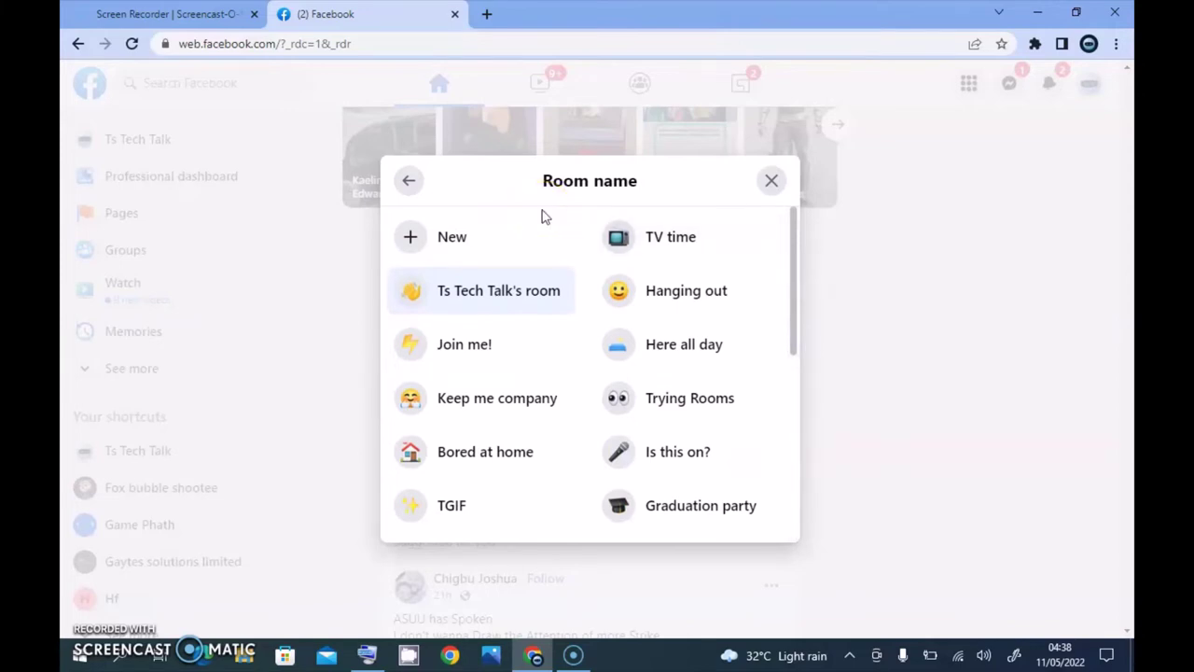
- Save the custom room name 'Ts Tech Talk's Test' with the movie camera emoji instead of TV
{"action": "left_click", "coordinate": [456, 240]}
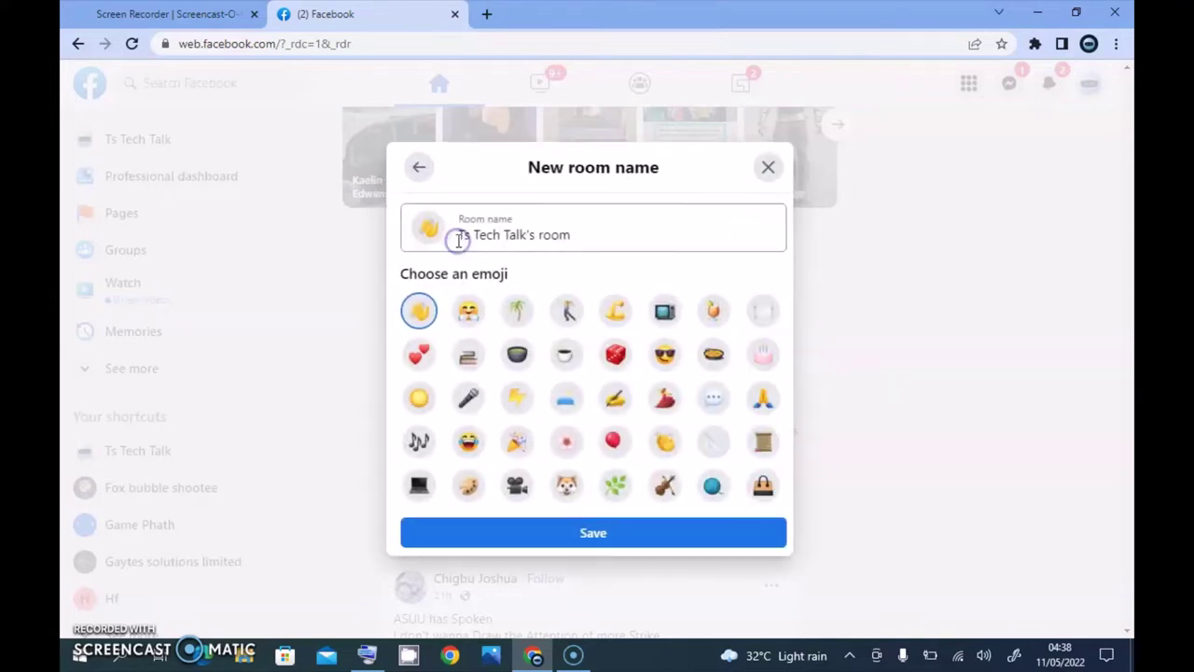
{"action": "left_click", "coordinate": [581, 235]}
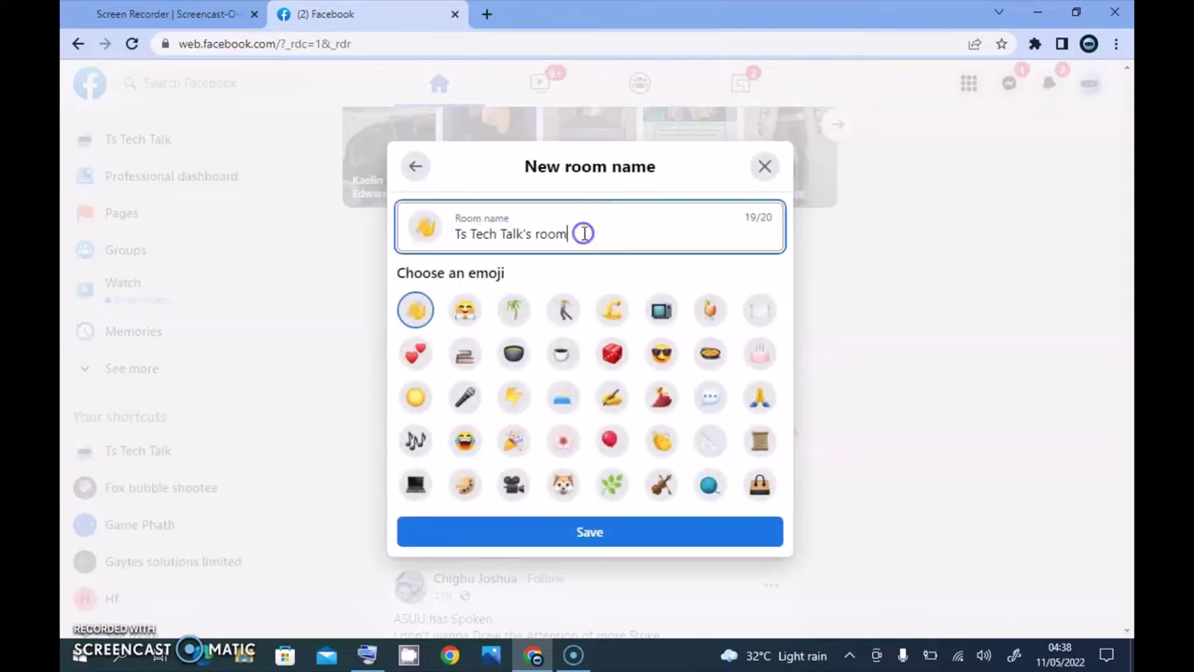
{"action": "key", "text": "ctrl+a"}
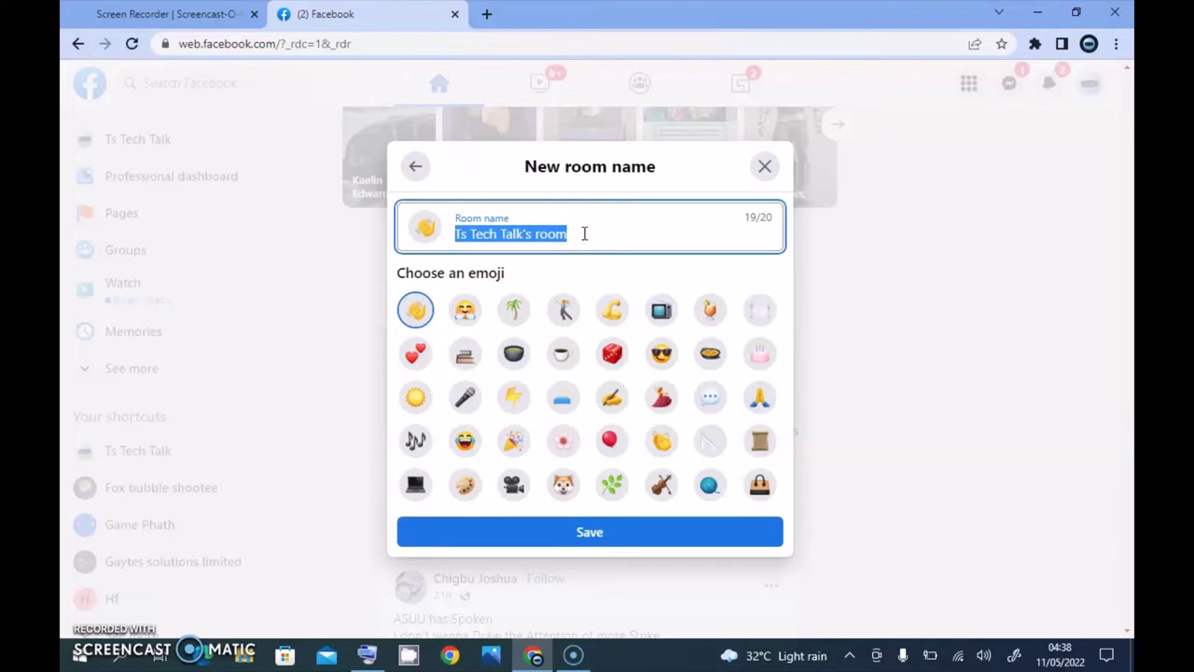
{"action": "key", "text": "BackSpace"}
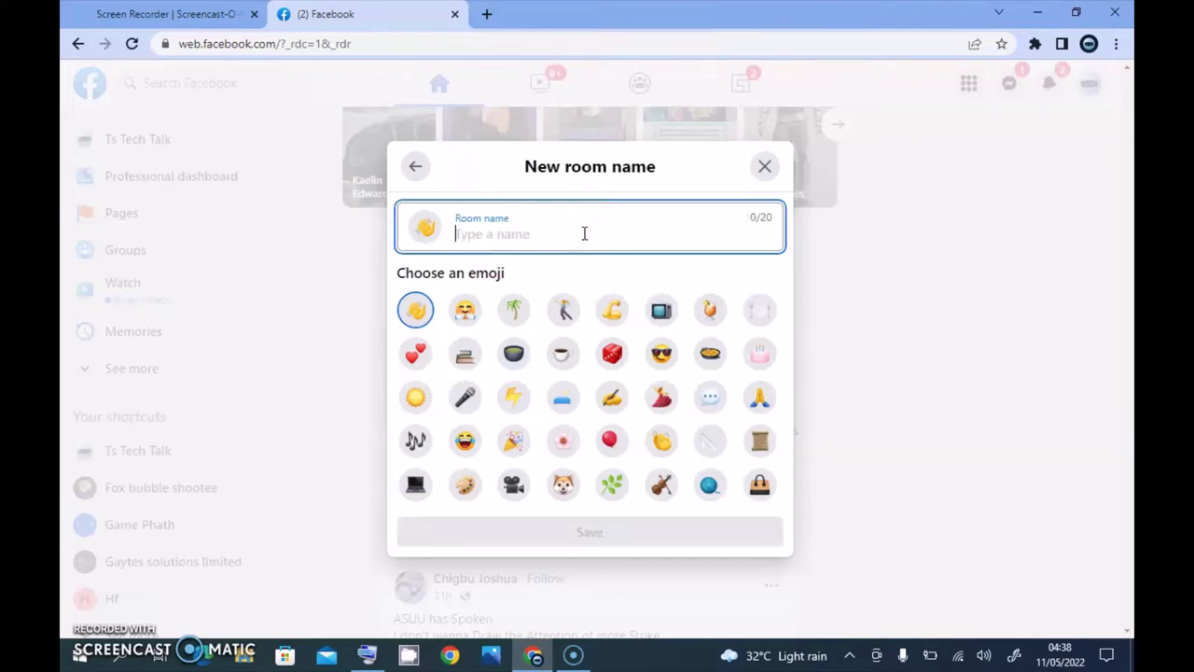
{"action": "key", "text": "ctrl+z"}
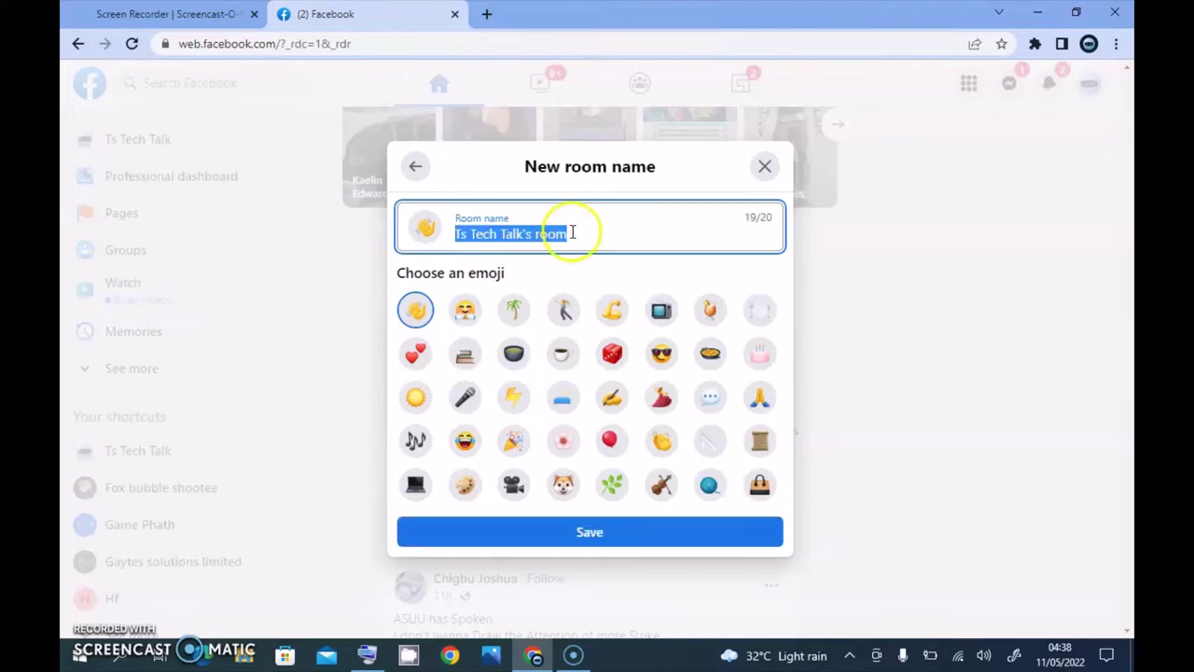
{"action": "left_click", "coordinate": [573, 233]}
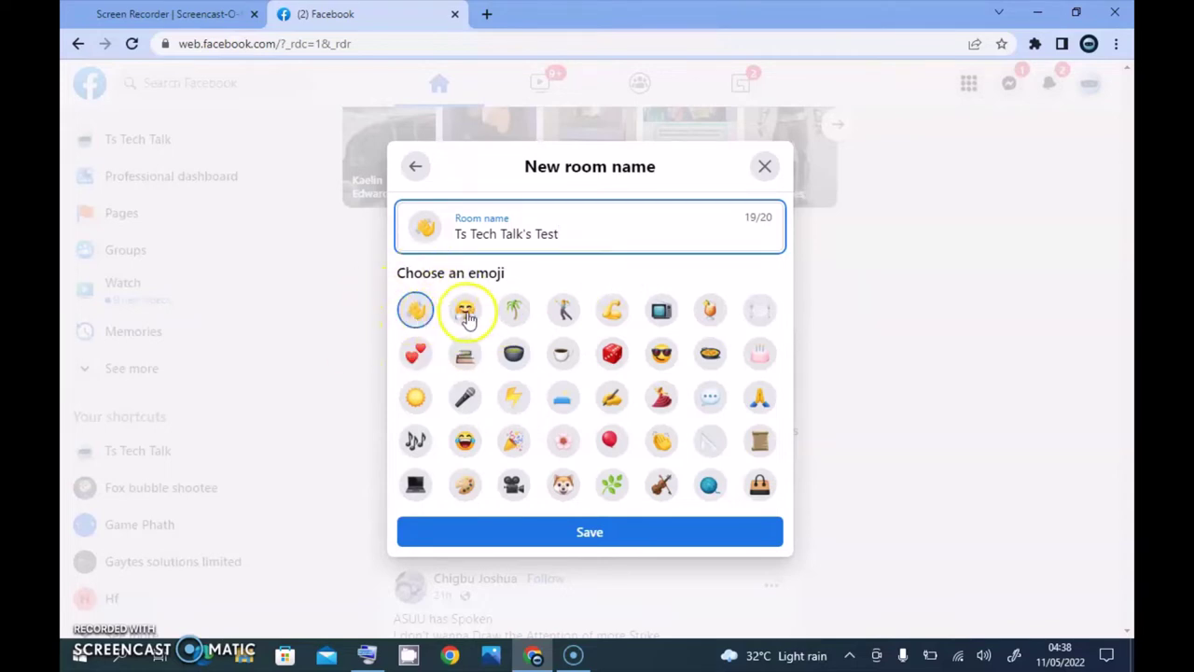
{"action": "left_click", "coordinate": [661, 309]}
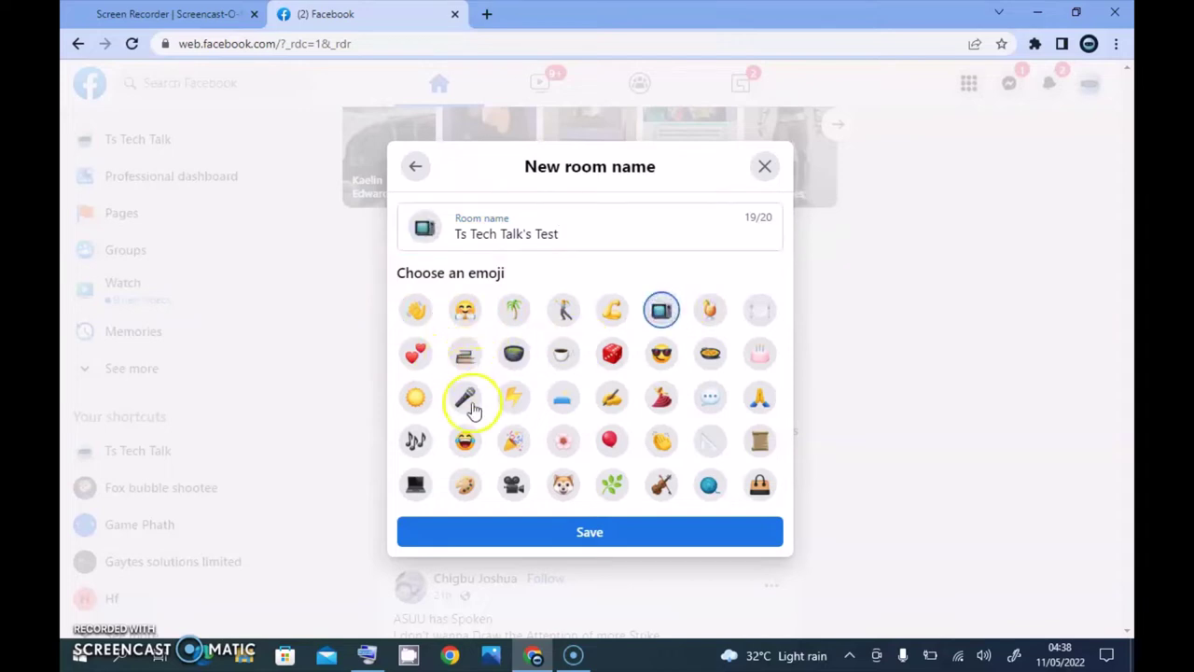
{"action": "left_click", "coordinate": [514, 484]}
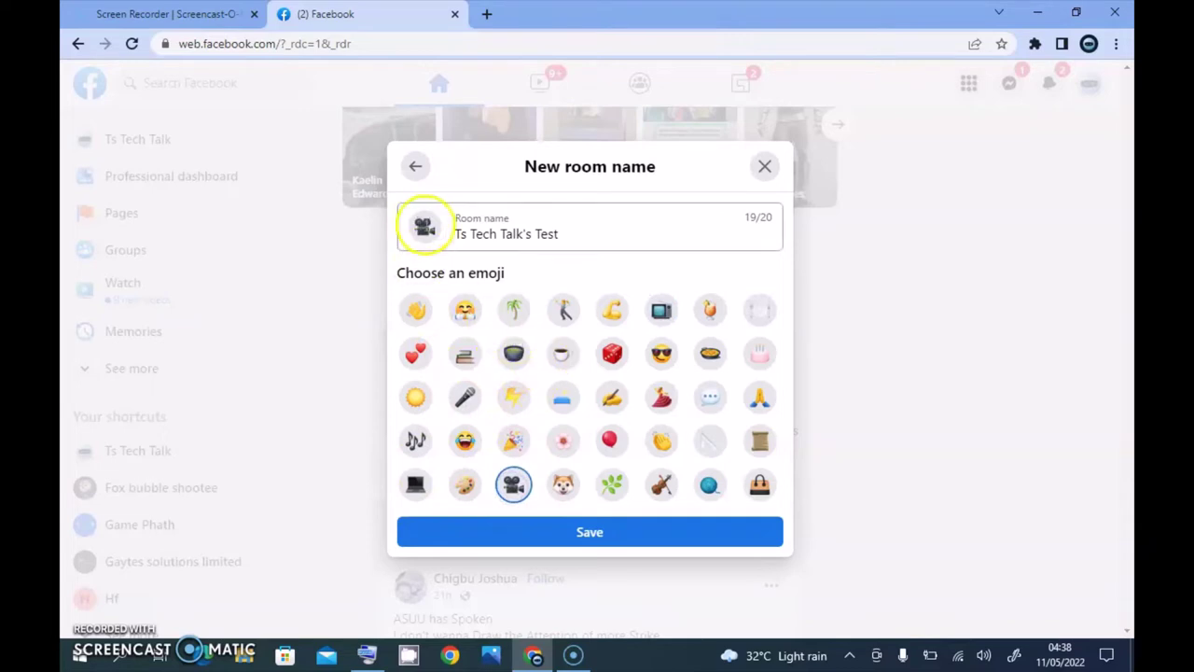
{"action": "left_click", "coordinate": [591, 533]}
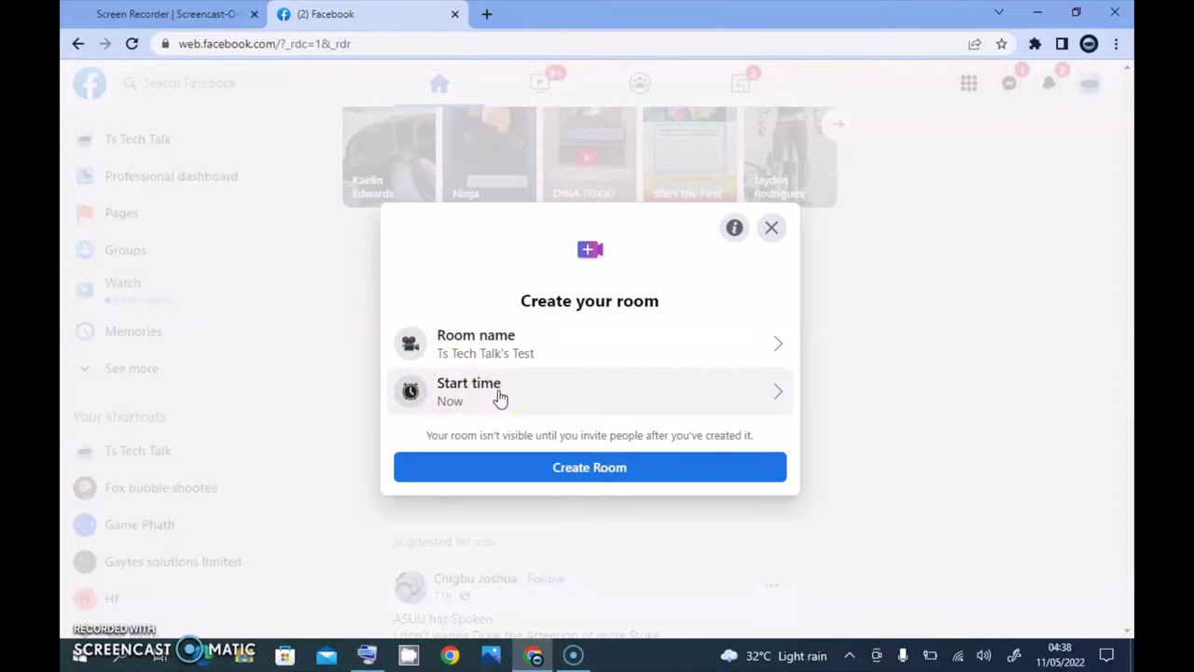
- Reset the room's start time to Now and save it
{"action": "left_click", "coordinate": [592, 466]}
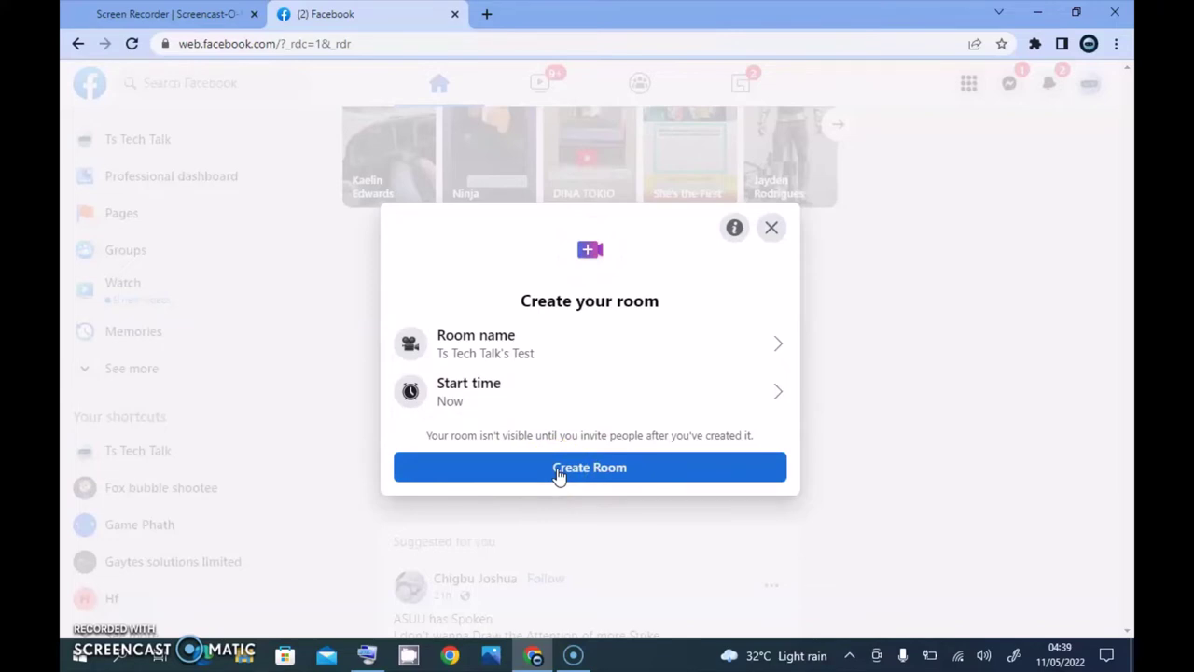
{"action": "left_click", "coordinate": [512, 389]}
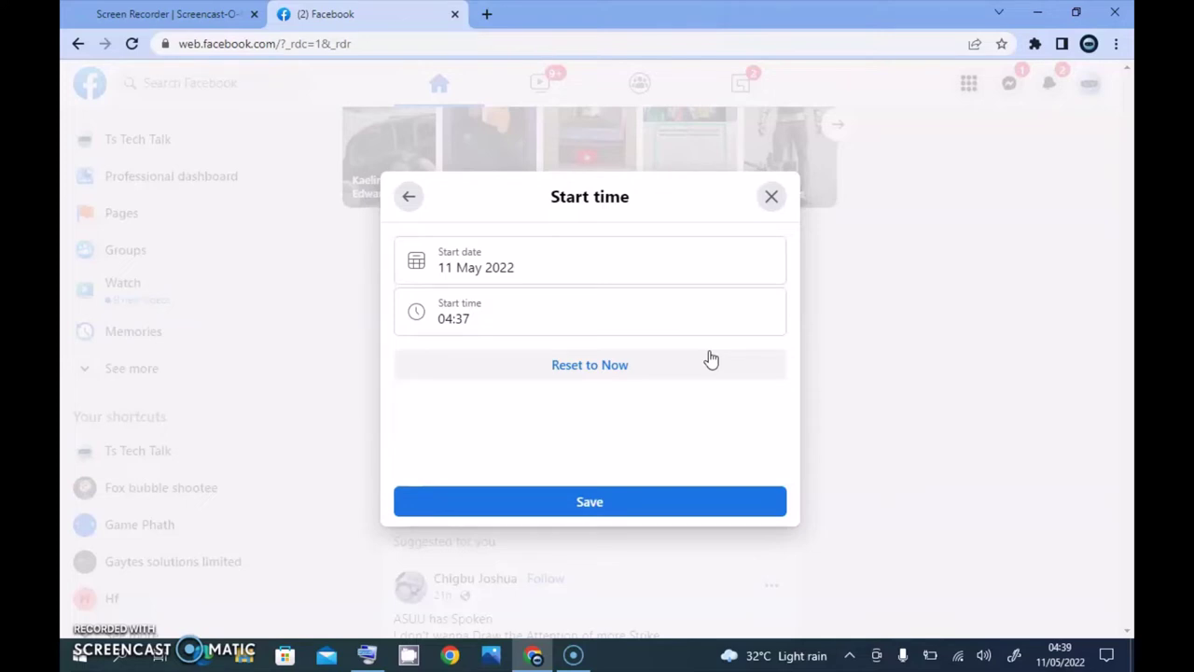
{"action": "left_click", "coordinate": [710, 360]}
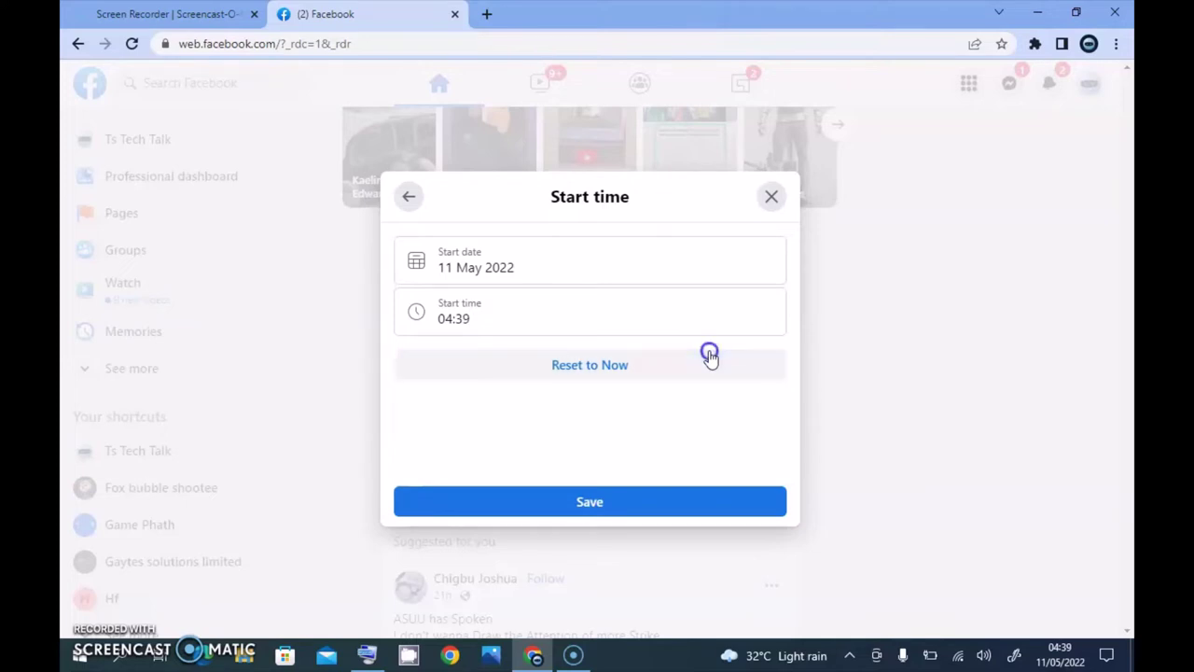
{"action": "left_click", "coordinate": [546, 507]}
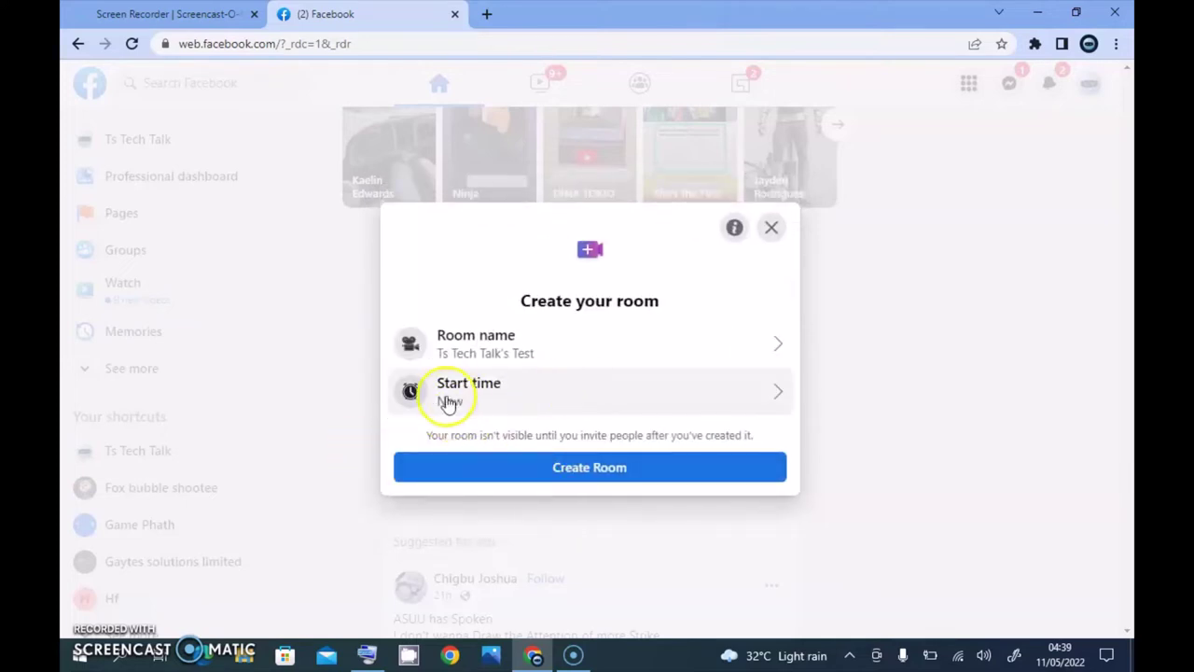
- Create the room, copy its msngr.com invite link, and view the Only invited friends join permission
{"action": "left_click", "coordinate": [598, 468]}
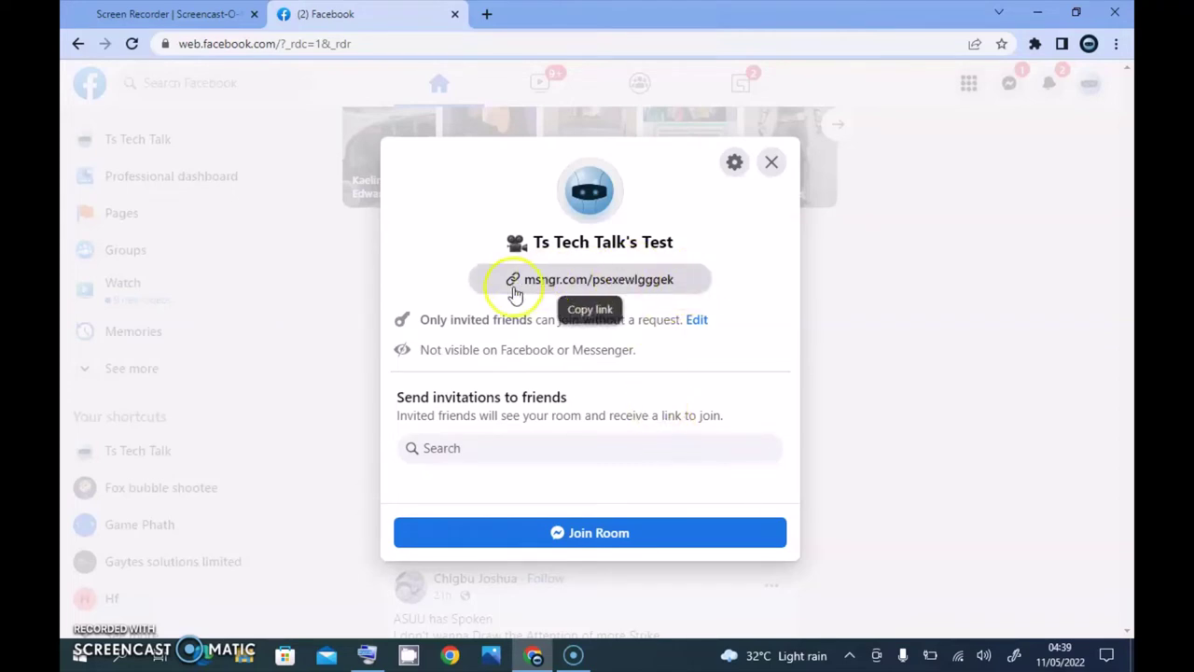
{"action": "left_click", "coordinate": [566, 278]}
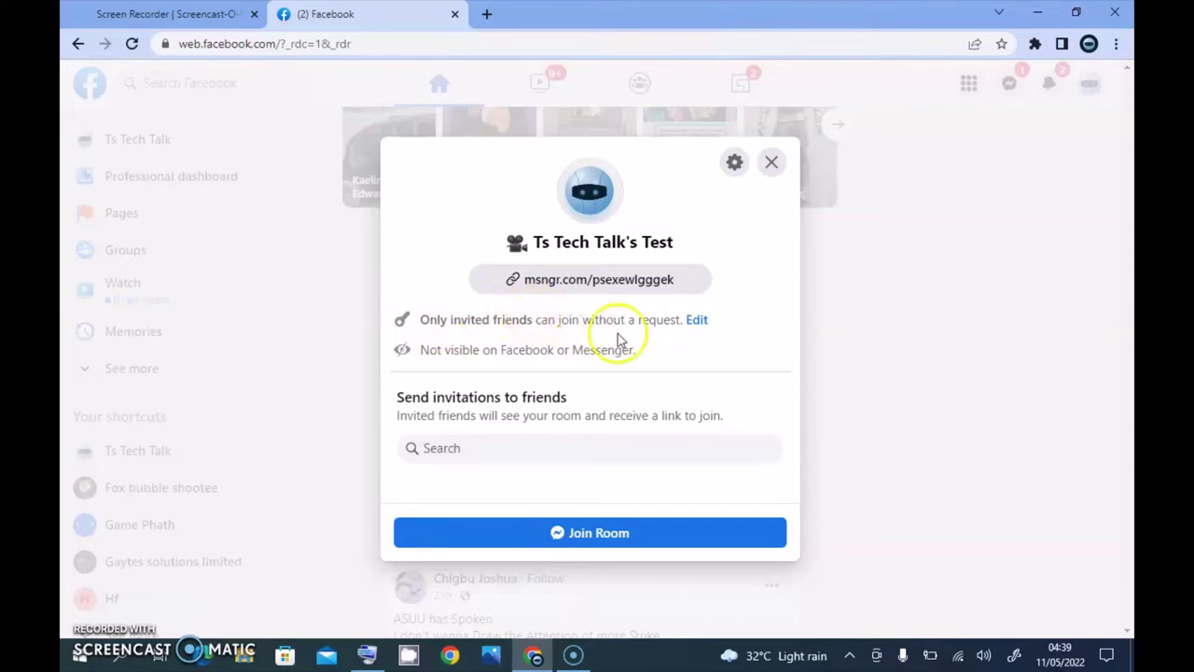
{"action": "left_click", "coordinate": [698, 326]}
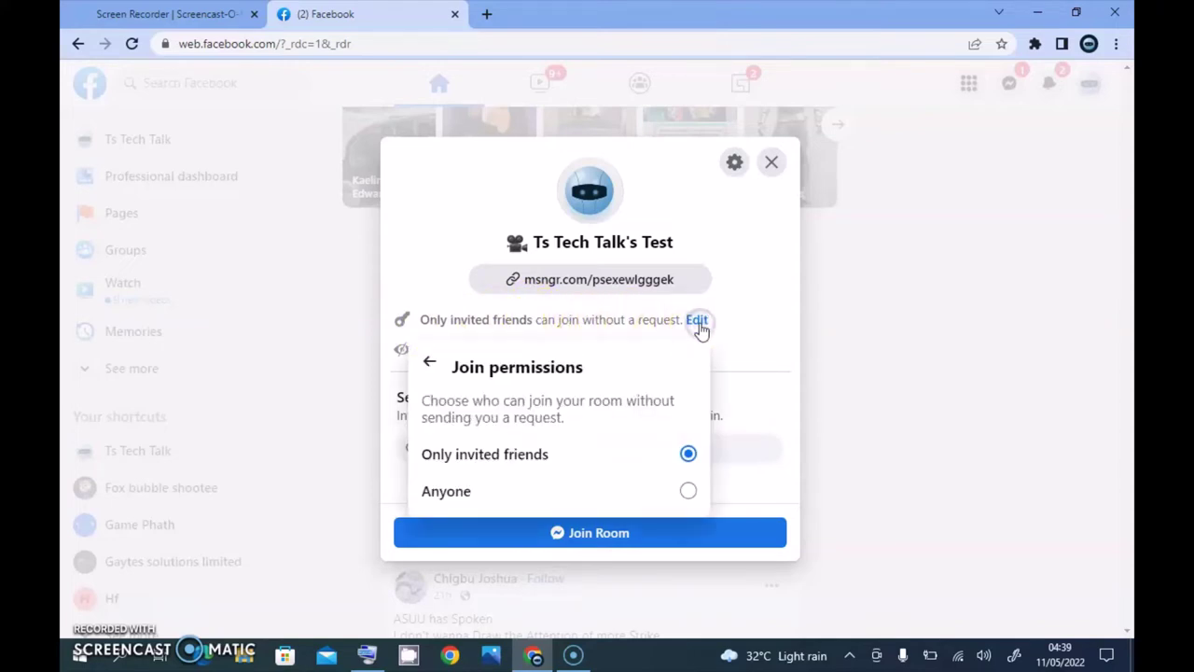
- Set join permissions to Anyone can join without a request and view Room settings
{"action": "left_click", "coordinate": [508, 494]}
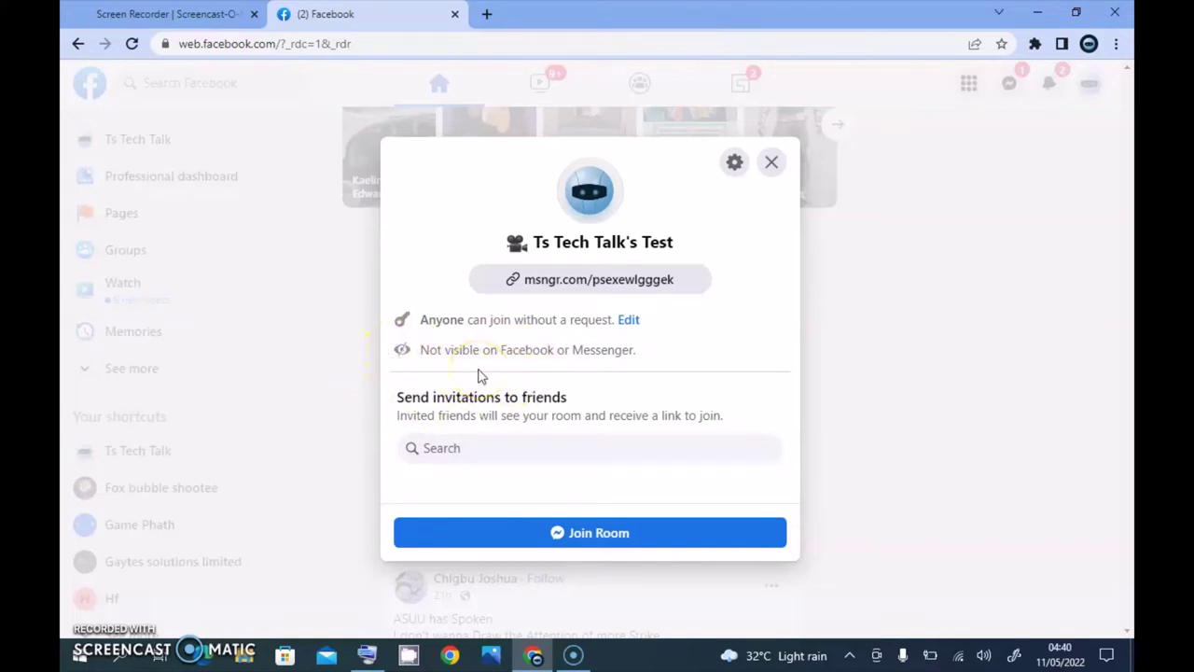
{"action": "left_click", "coordinate": [736, 163]}
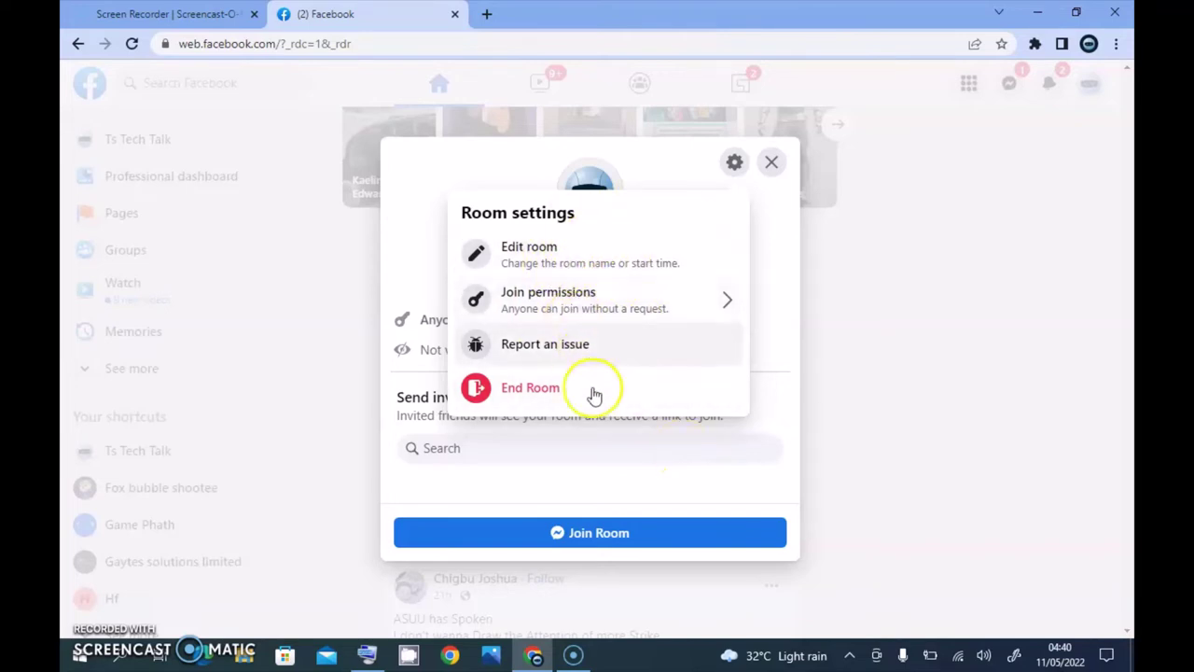
- Join the room's video call and copy the invite link from the Invite people dialog
{"action": "left_click", "coordinate": [399, 357]}
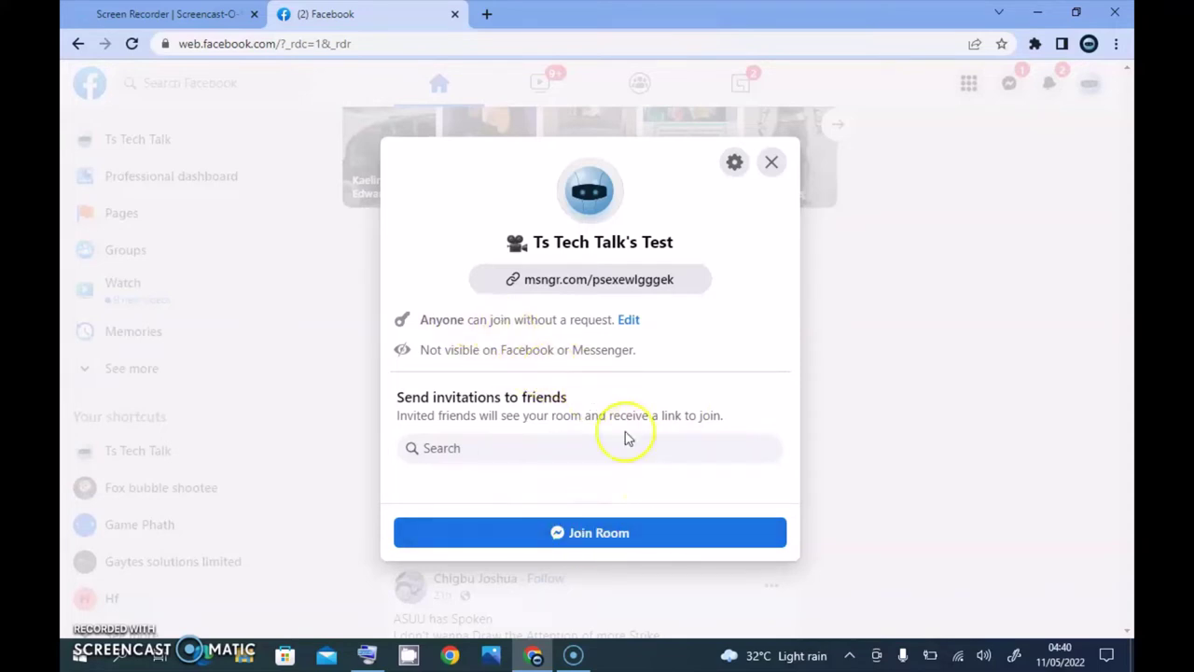
{"action": "left_click", "coordinate": [608, 536]}
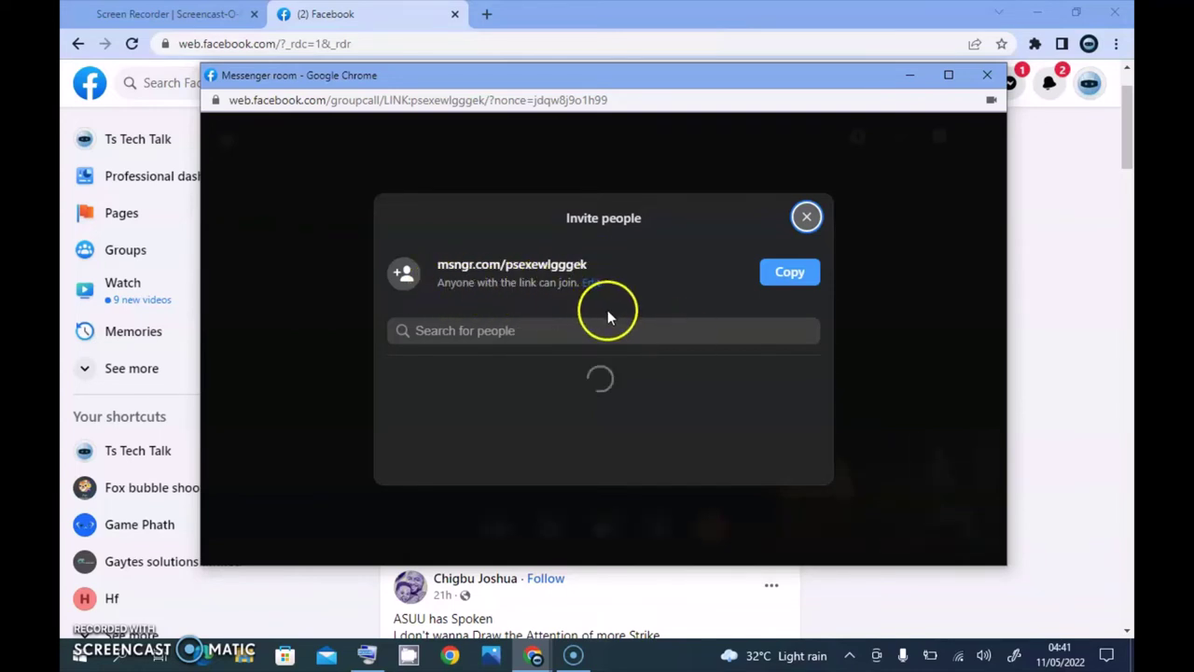
{"action": "left_click", "coordinate": [788, 273]}
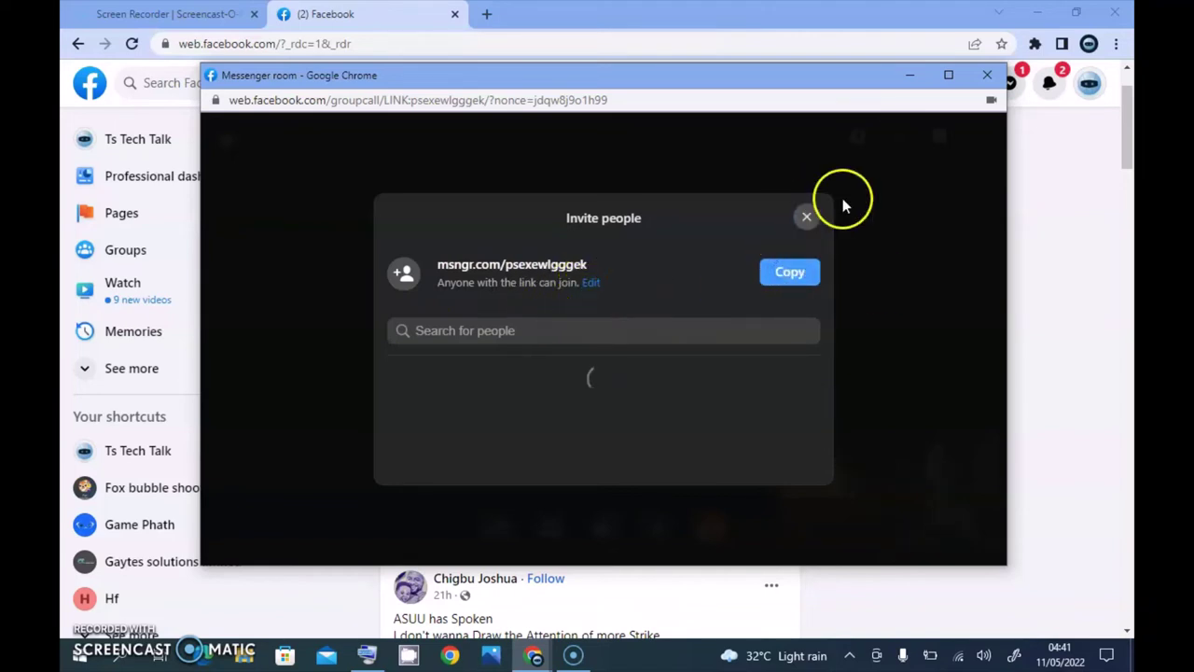
{"action": "left_click", "coordinate": [807, 219]}
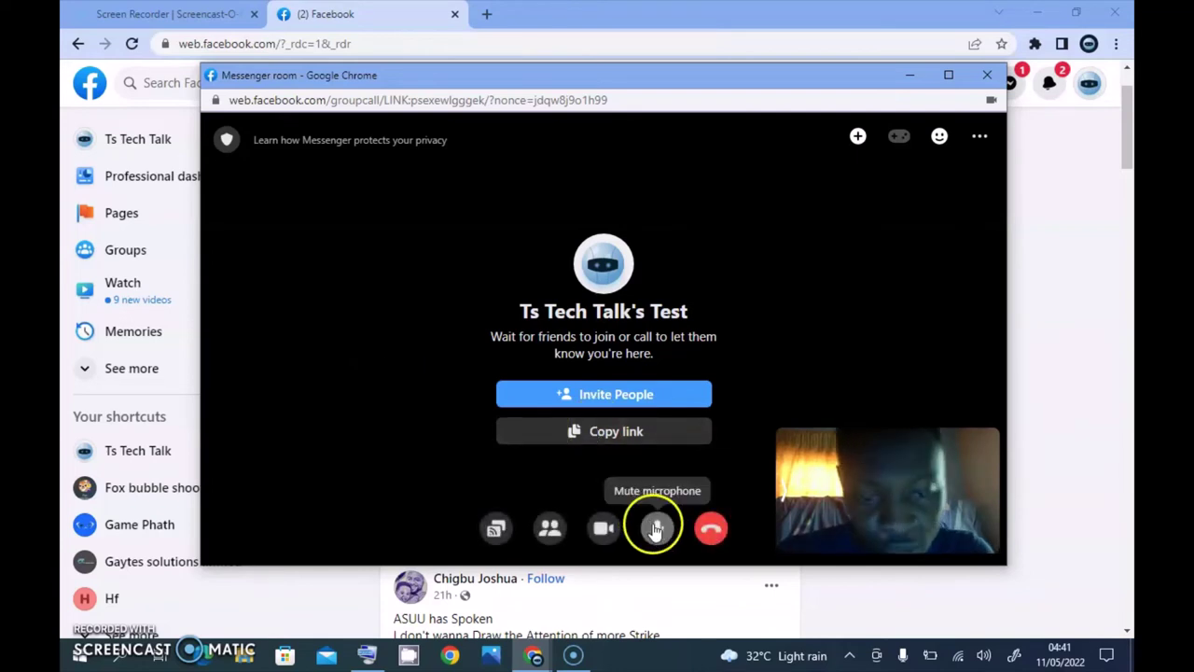
- Mute your microphone in the Ts Tech Talk's Test video call
{"action": "left_click", "coordinate": [656, 529]}
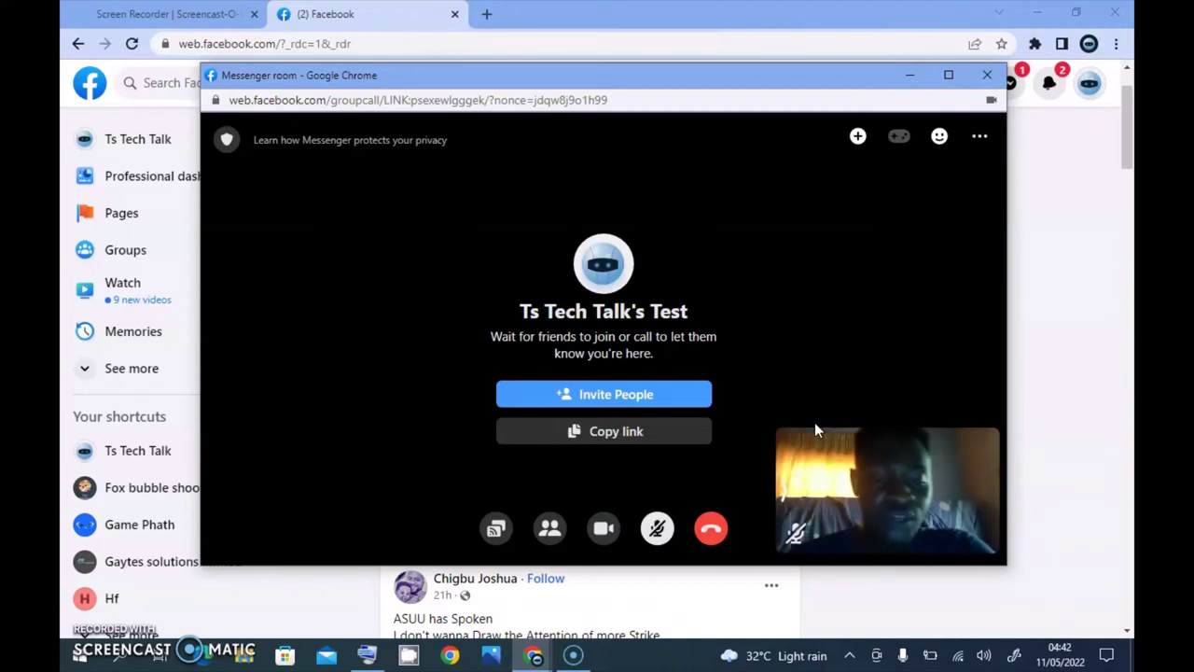
{"action": "left_click", "coordinate": [549, 528]}
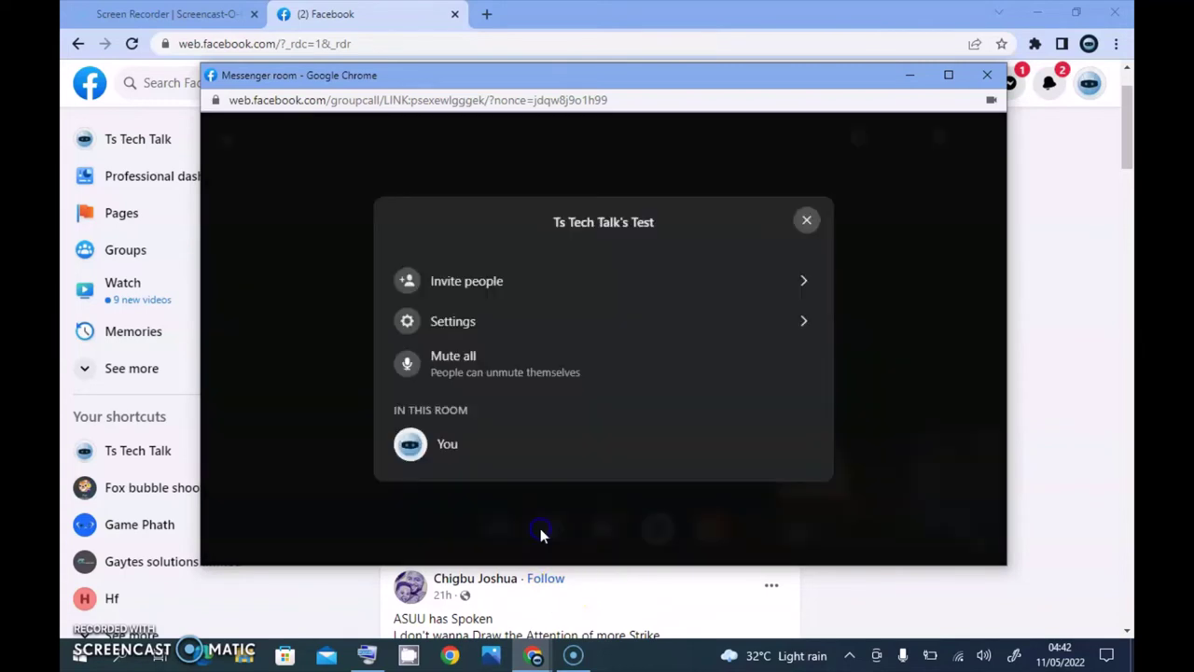
{"action": "left_click", "coordinate": [424, 292]}
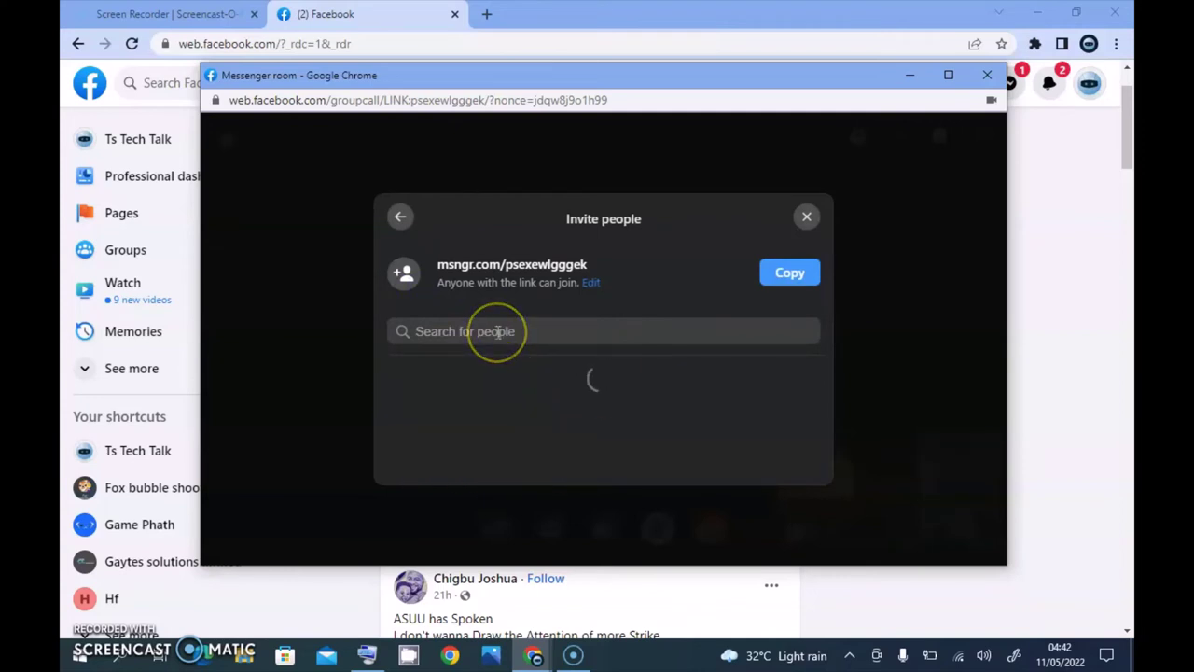
{"action": "left_click", "coordinate": [538, 341]}
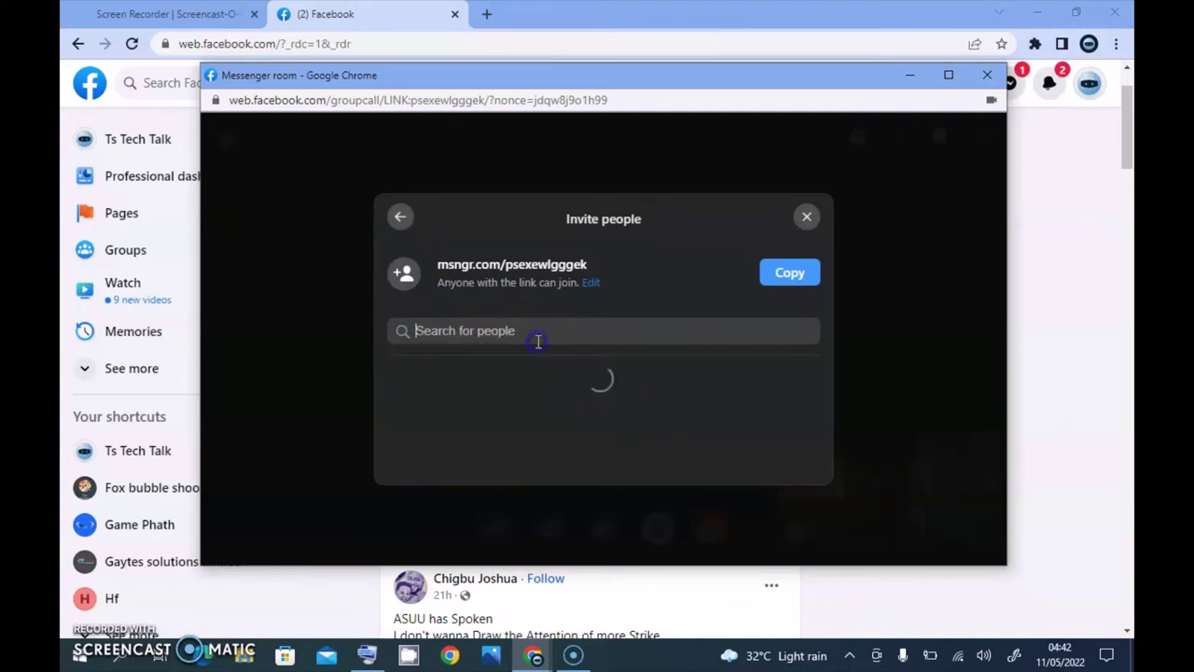
{"action": "type", "text": "trust"}
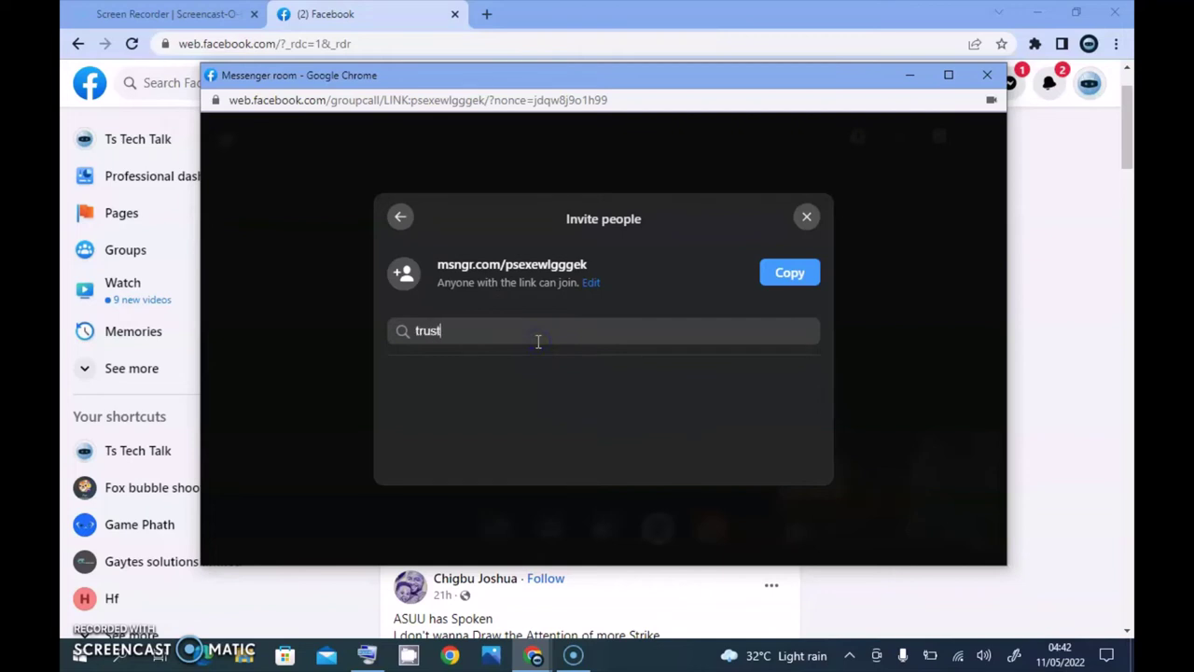
{"action": "type", "text": " t"}
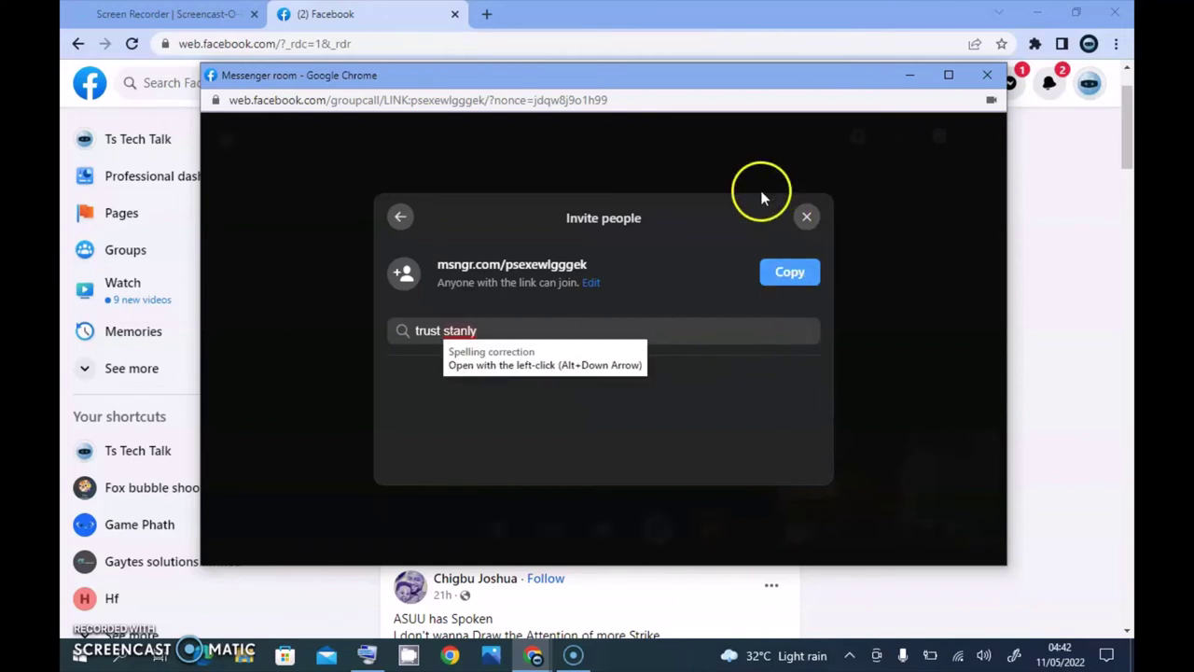
{"action": "left_click", "coordinate": [806, 217]}
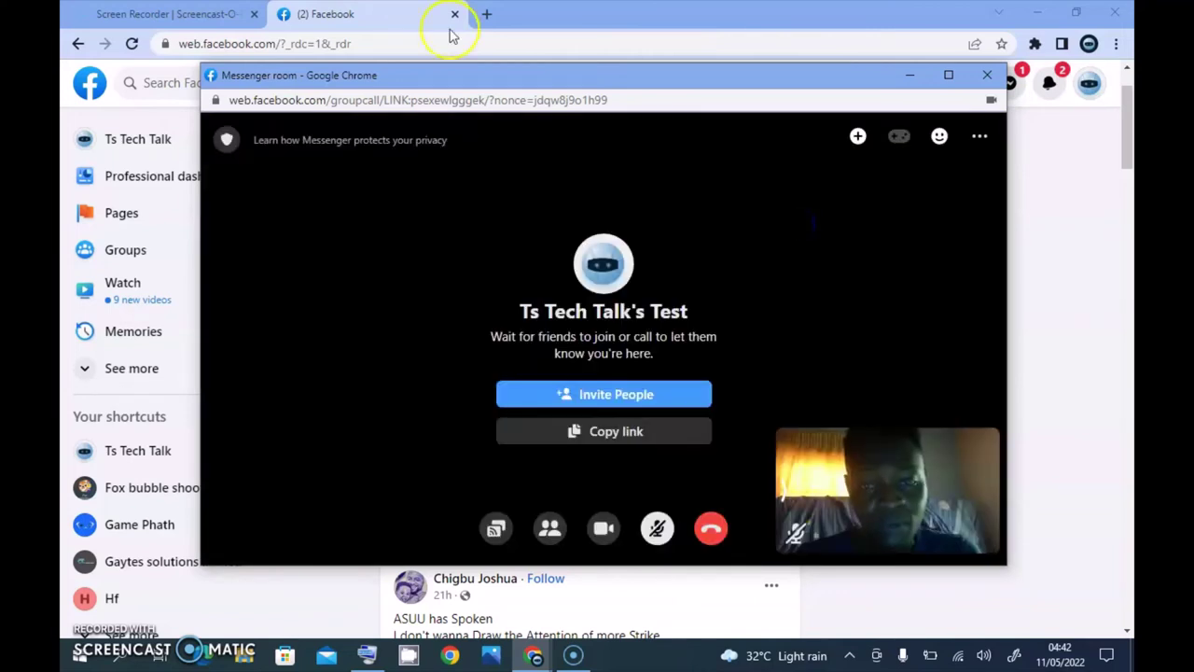
- Return to the Facebook tab and go to the Ts Tech Talk page's messages inbox
{"action": "left_click", "coordinate": [486, 14]}
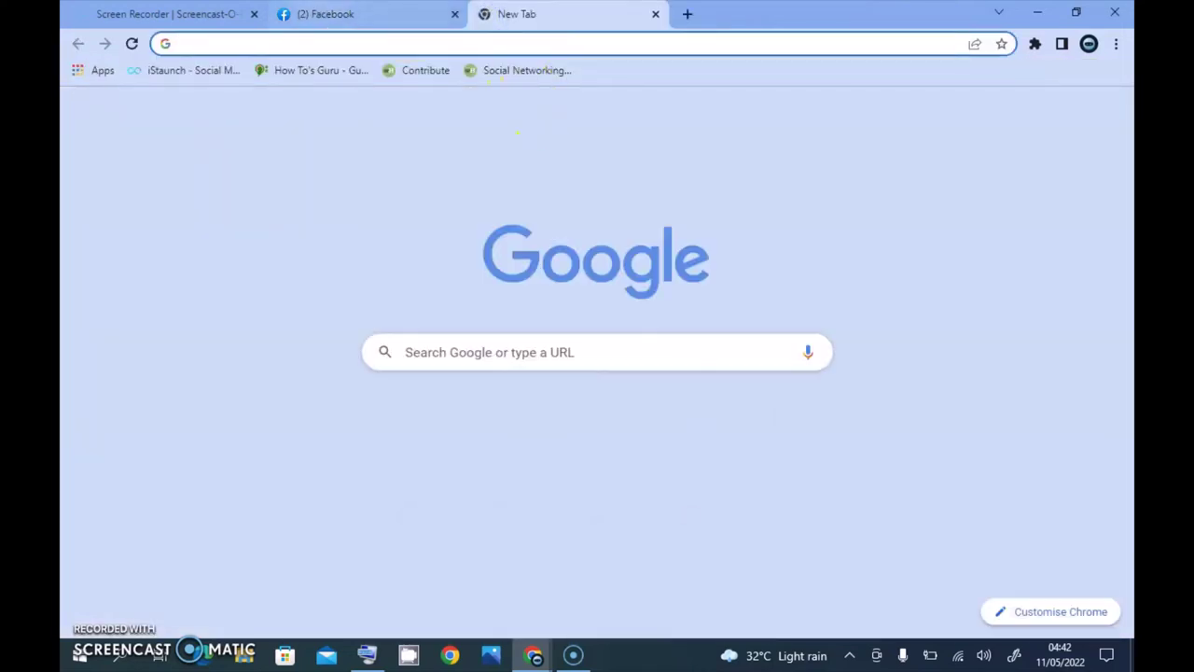
{"action": "left_click", "coordinate": [359, 13]}
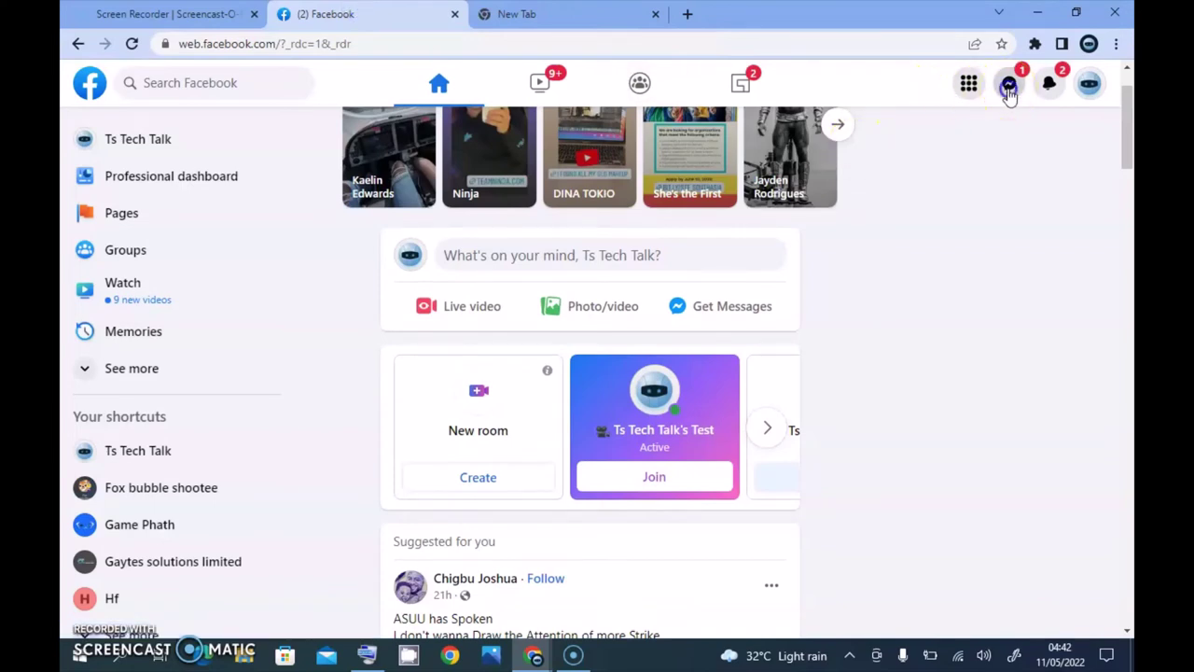
{"action": "left_click", "coordinate": [1009, 86]}
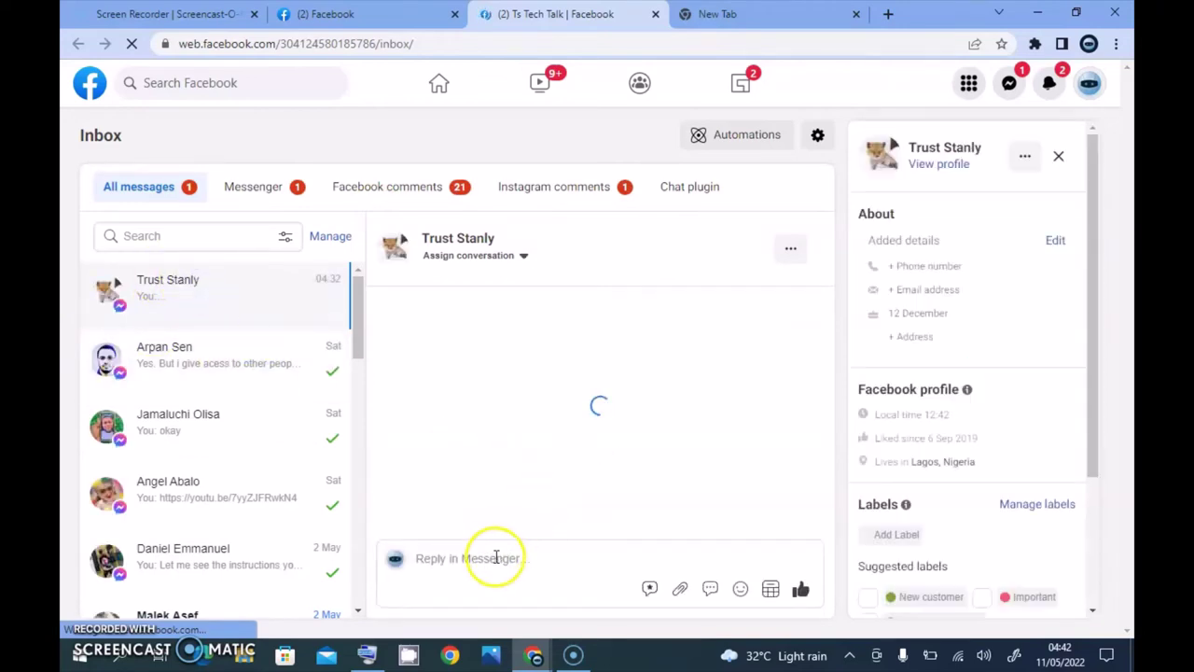
- Paste and send the room invite link to the guest in the inbox reply
{"action": "key", "text": "ctrl+v"}
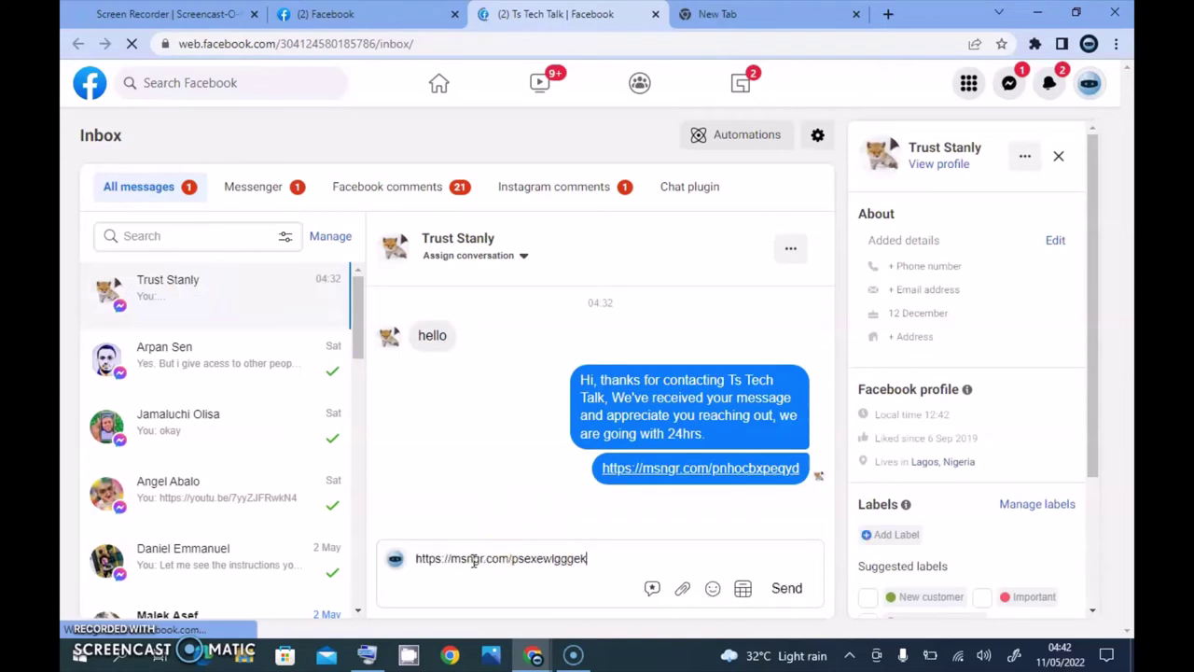
{"action": "key", "text": "Return"}
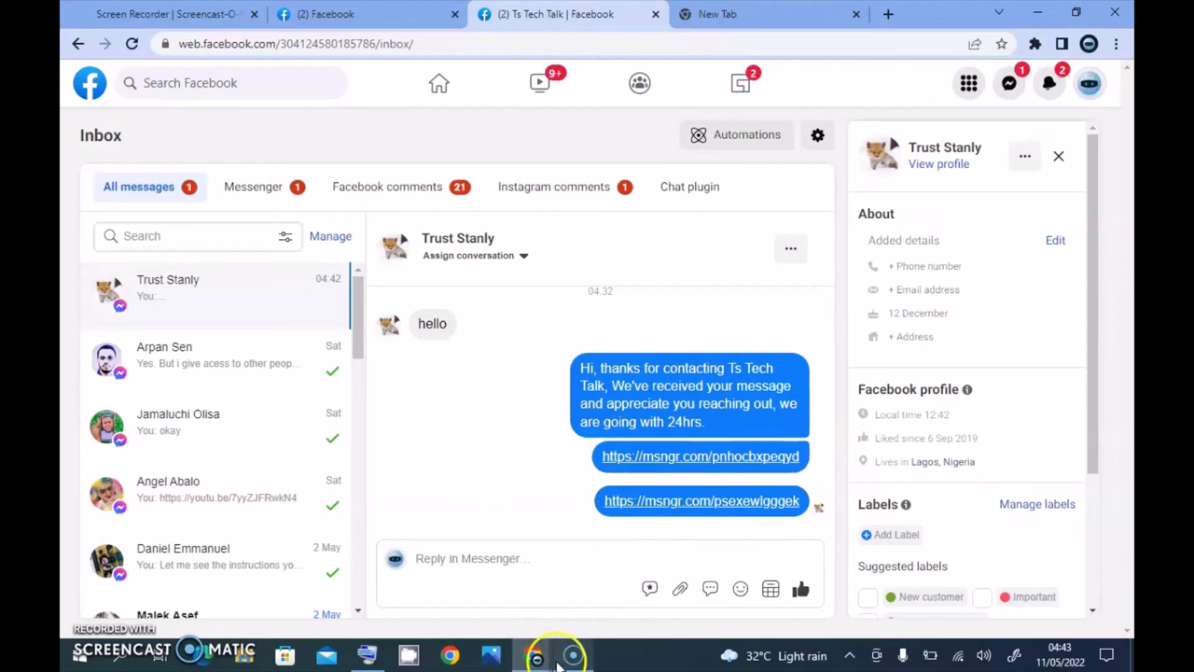
{"action": "mouse_move", "coordinate": [548, 661]}
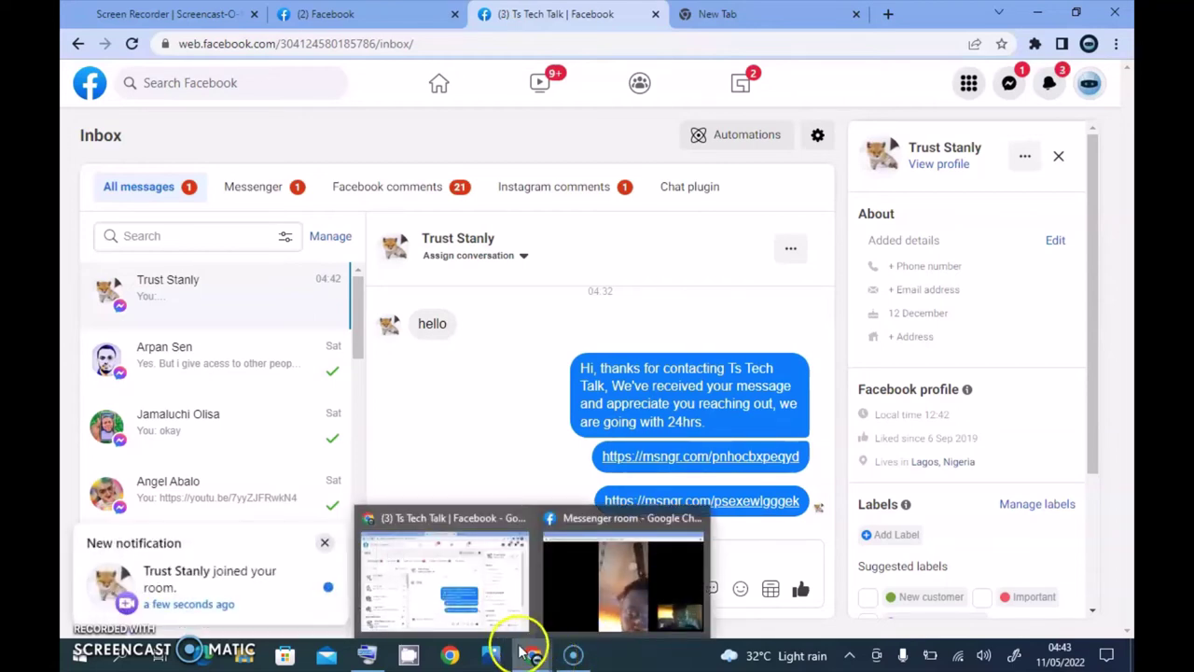
- Bring the room's video call with the guest forward and turn the camera off
{"action": "left_click", "coordinate": [616, 634]}
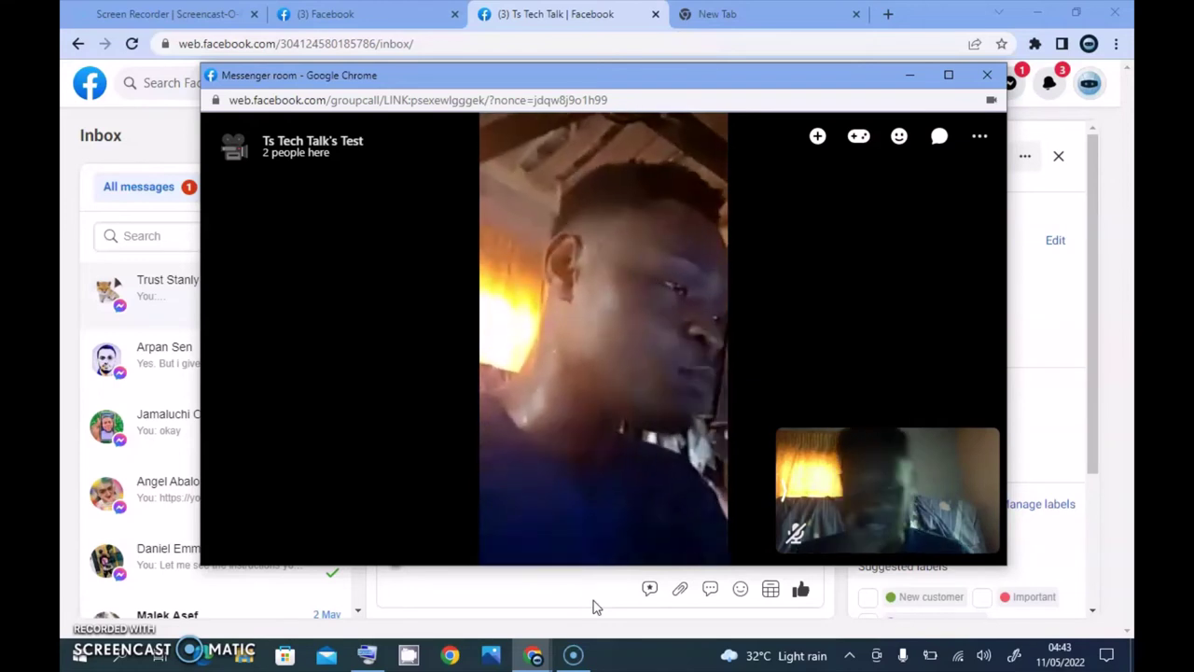
{"action": "left_click", "coordinate": [658, 527]}
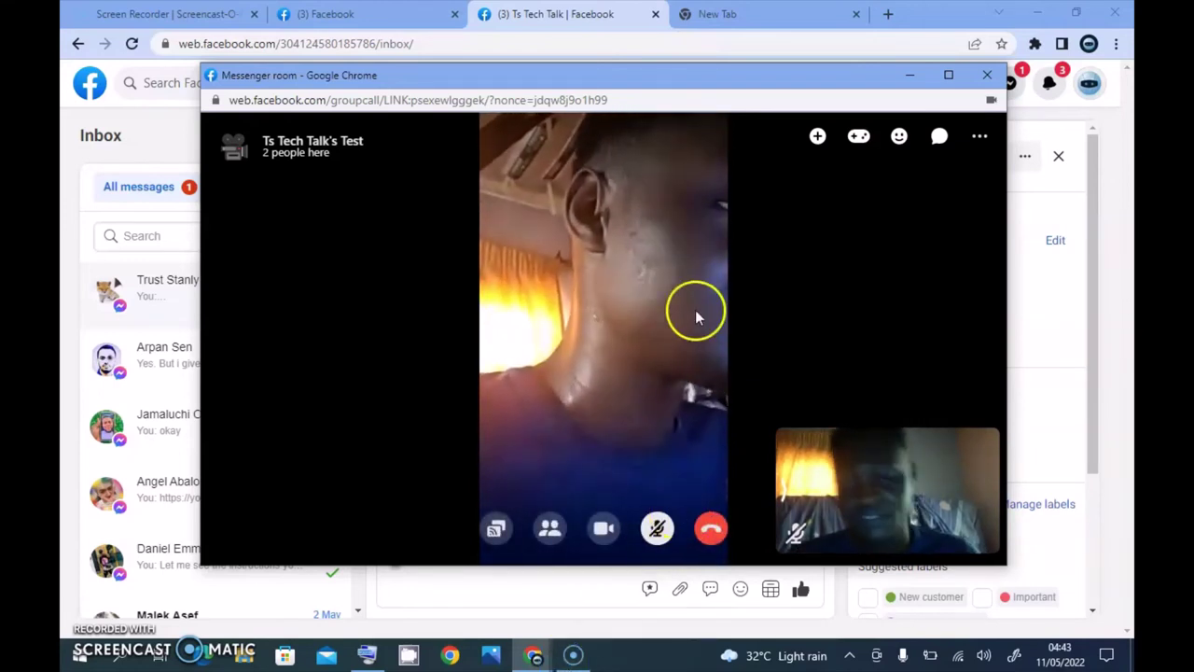
{"action": "left_click", "coordinate": [604, 529]}
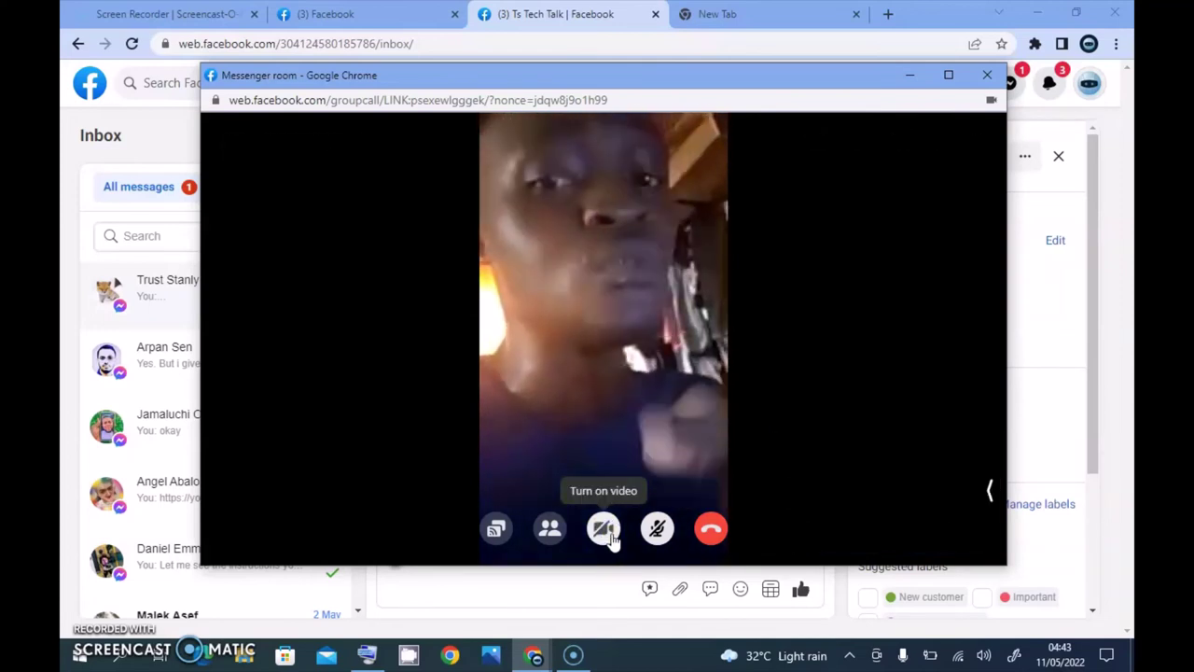
- Expand the hidden self-view tile and turn the camera back on
{"action": "left_click", "coordinate": [922, 495]}
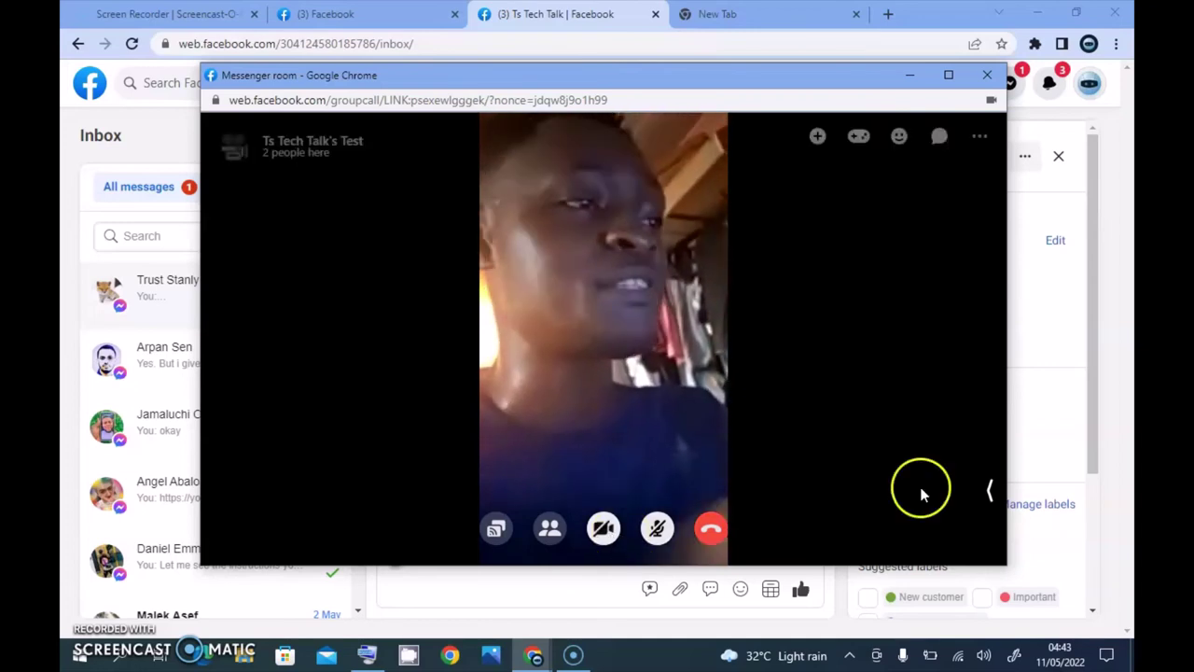
{"action": "left_click", "coordinate": [998, 487]}
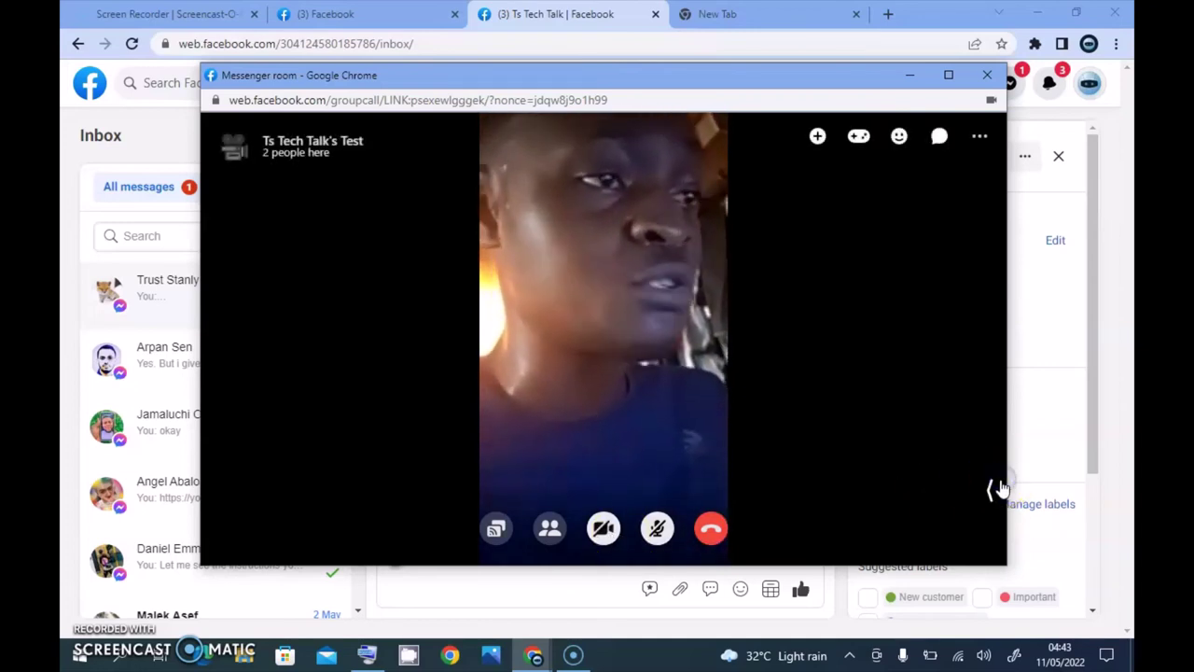
{"action": "left_click", "coordinate": [993, 482]}
{"action": "left_click", "coordinate": [913, 502]}
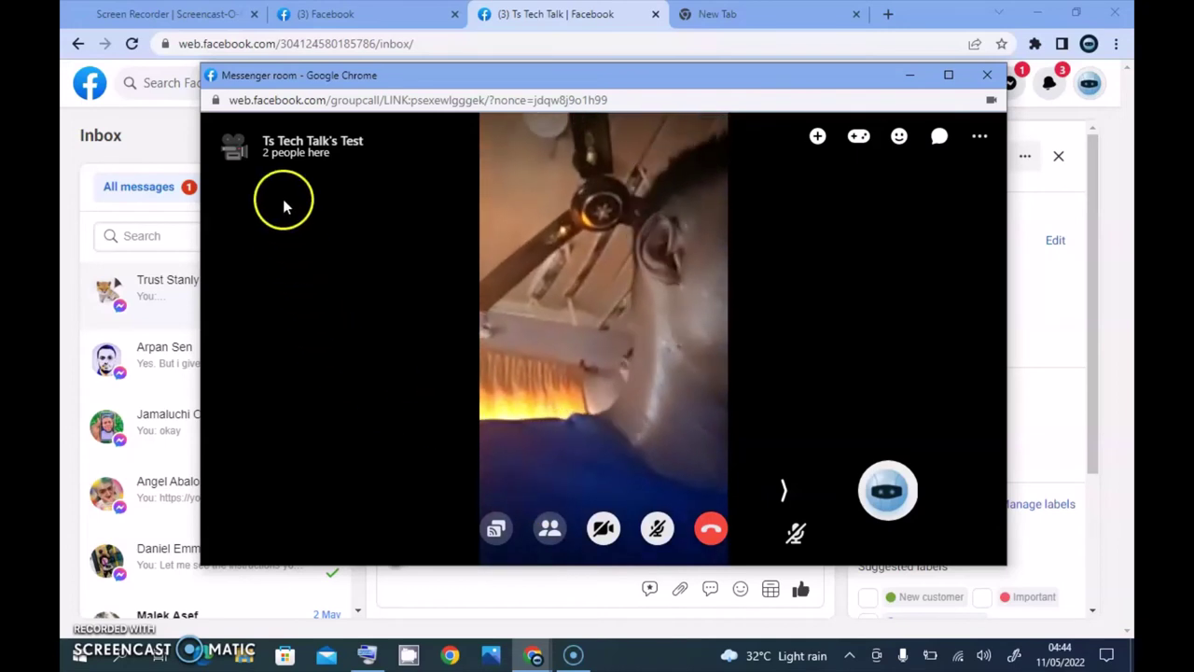
{"action": "mouse_move", "coordinate": [287, 151]}
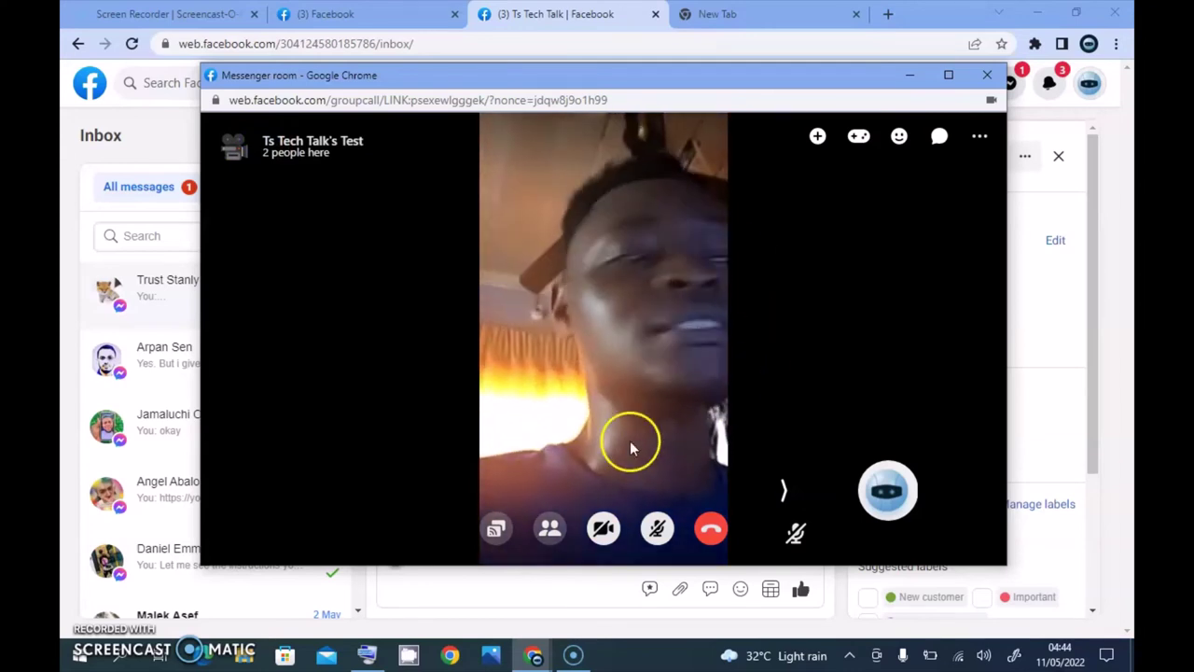
{"action": "left_click", "coordinate": [603, 529]}
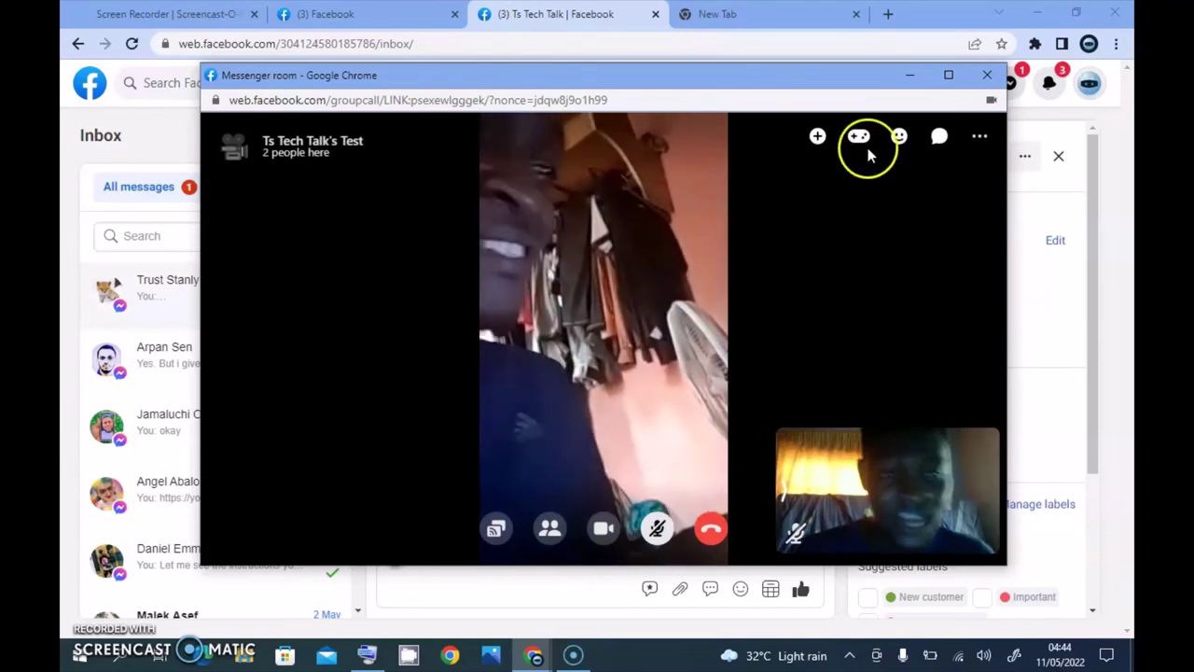
{"action": "left_click", "coordinate": [899, 136]}
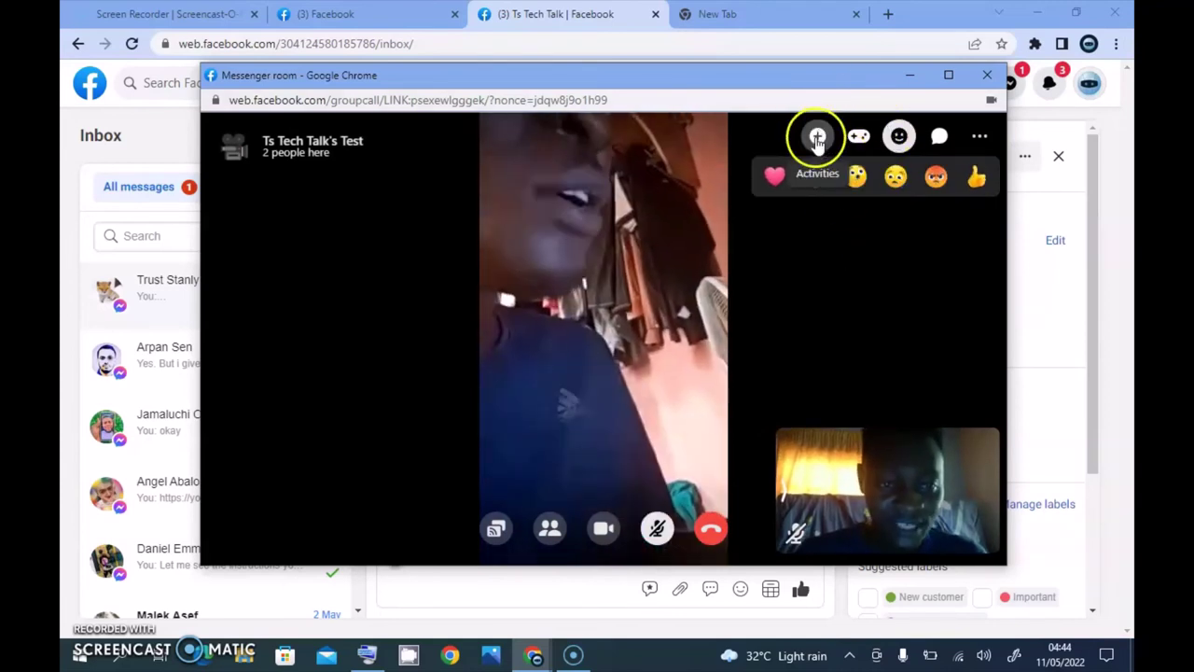
{"action": "left_click", "coordinate": [937, 138]}
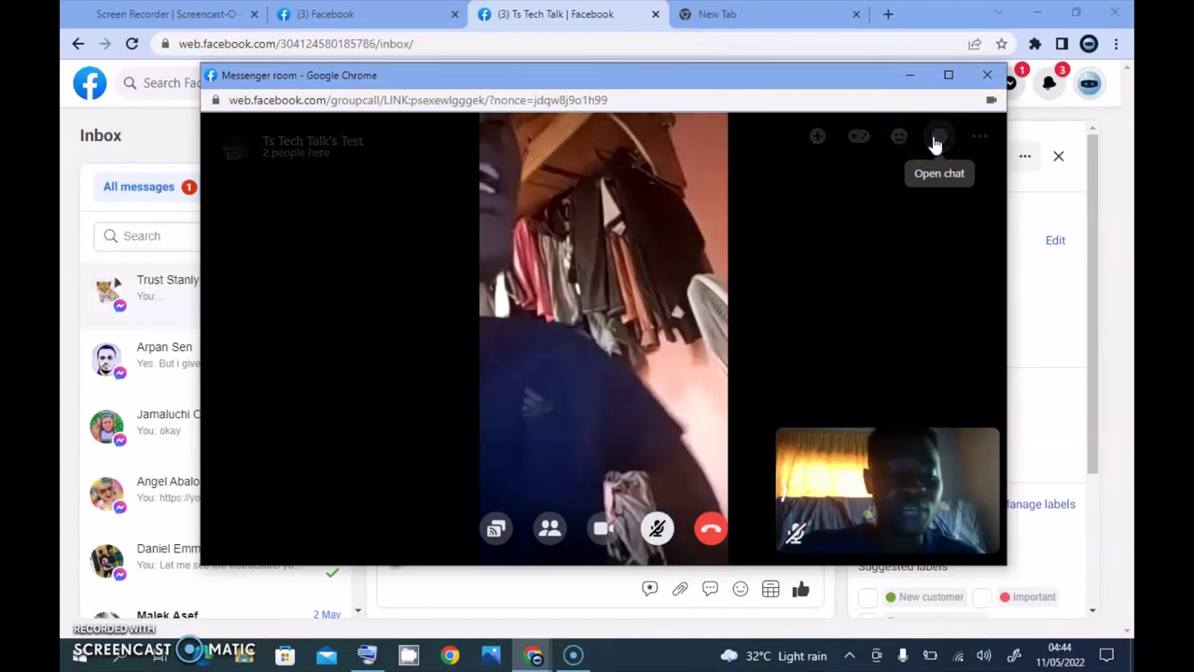
{"action": "mouse_move", "coordinate": [930, 168]}
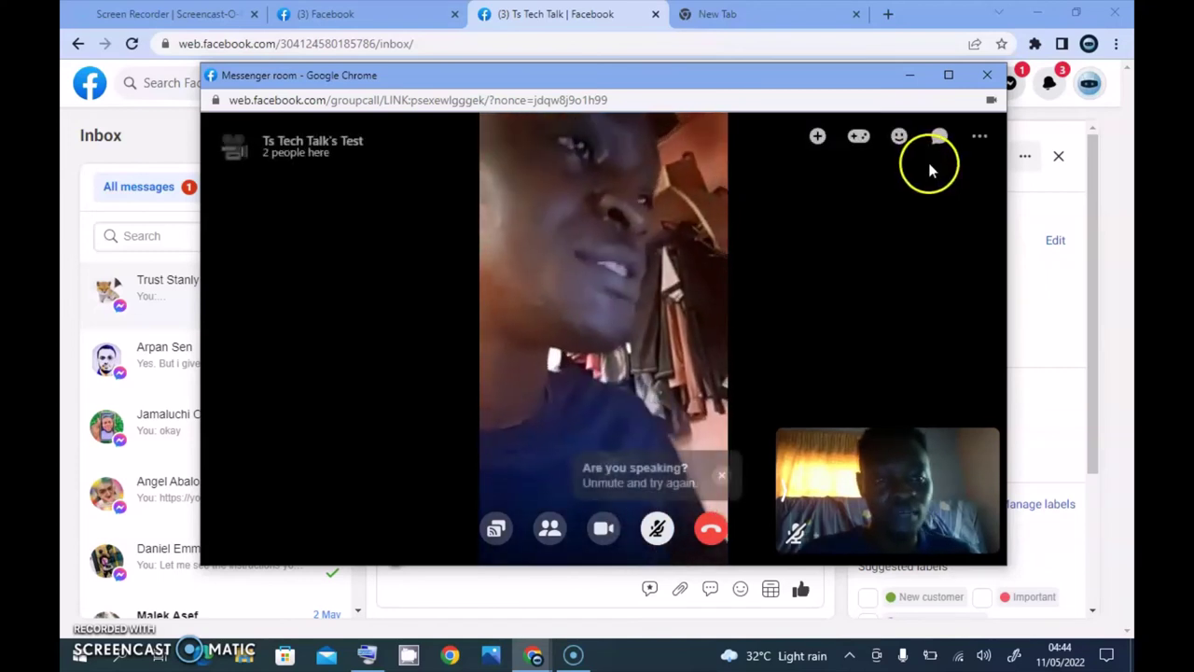
{"action": "left_click", "coordinate": [977, 142]}
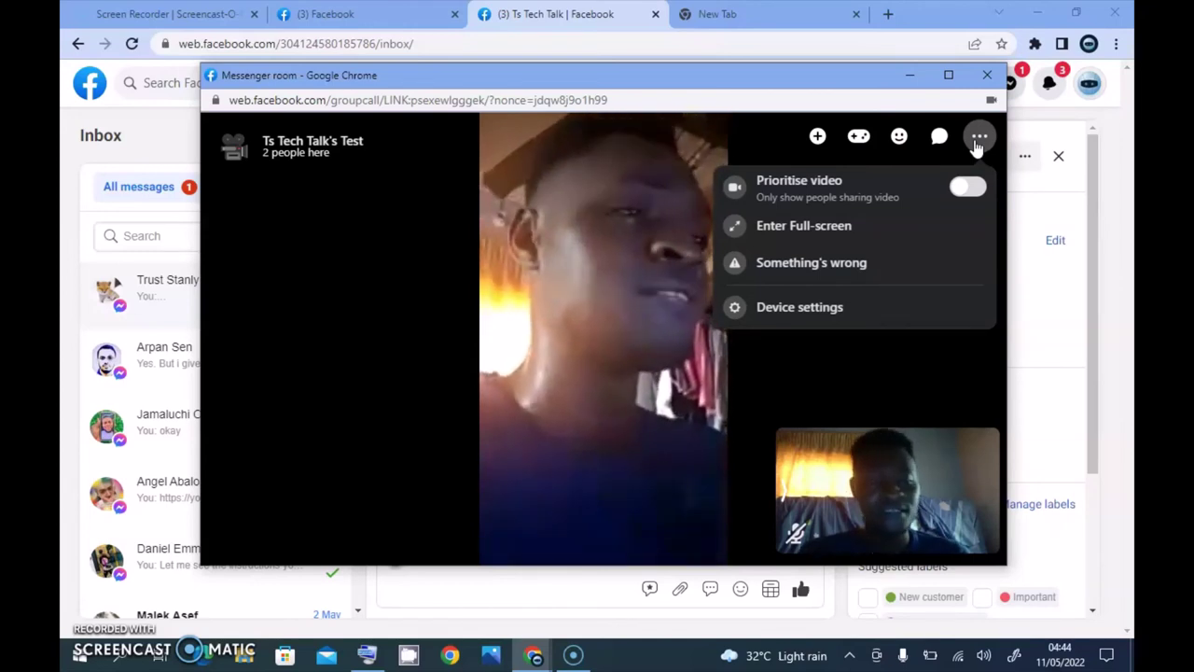
{"action": "left_click", "coordinate": [978, 140]}
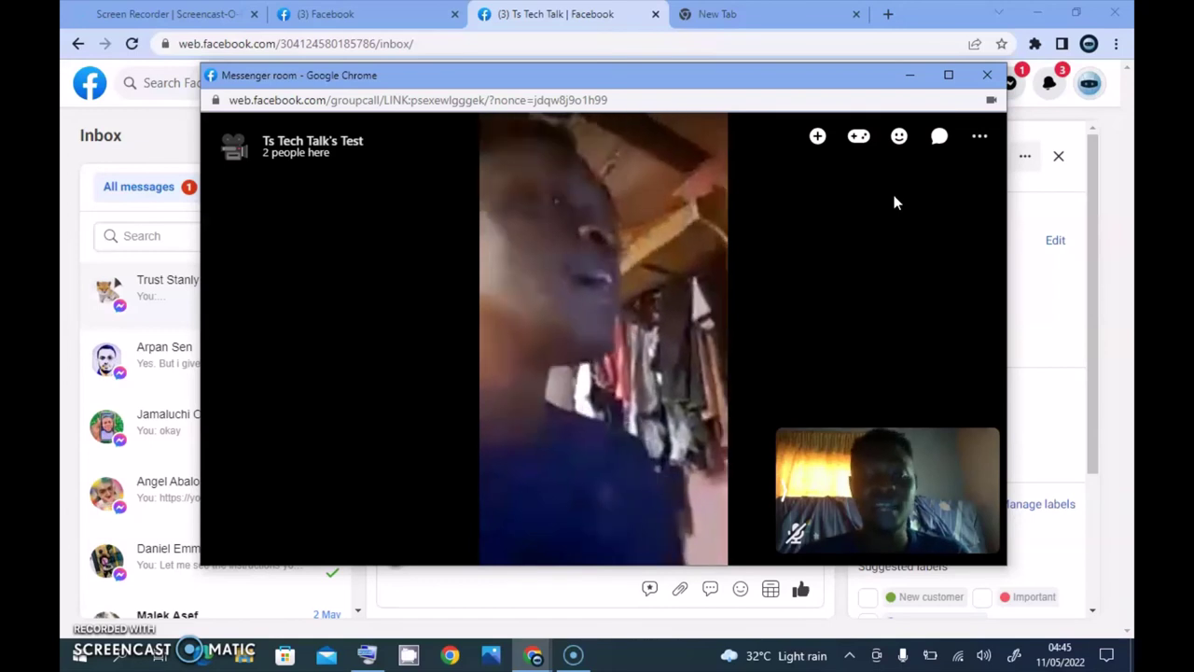
{"action": "left_click", "coordinate": [854, 259]}
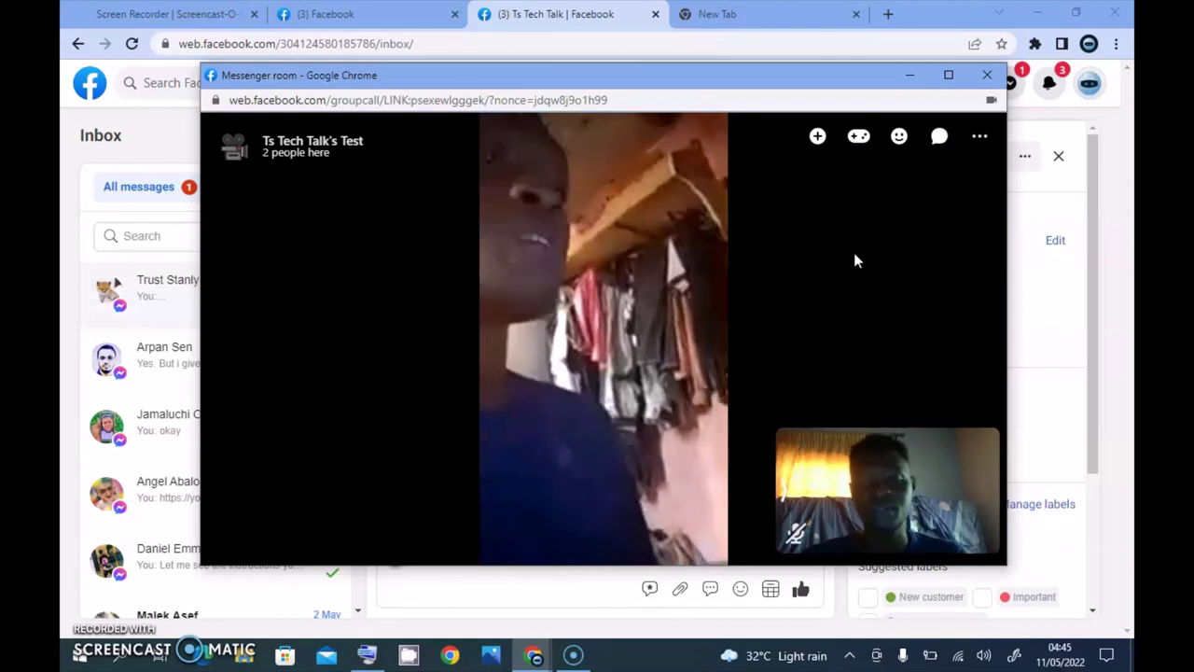
{"action": "mouse_move", "coordinate": [760, 378]}
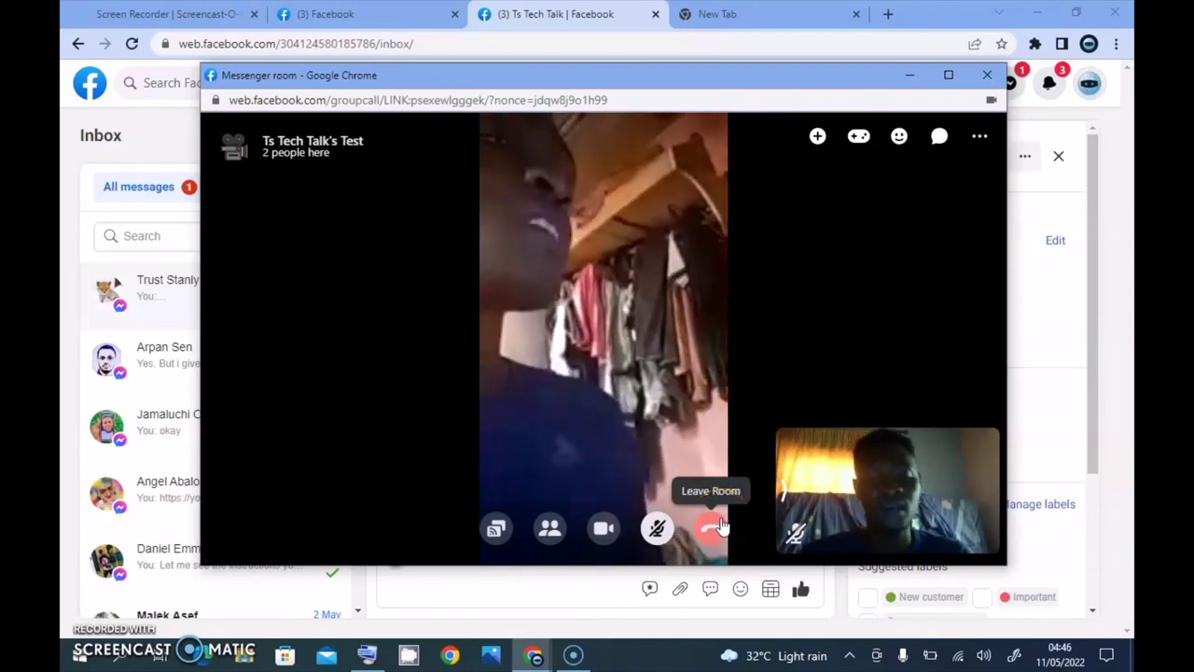
- Leave the Ts Tech Talk's Test room, decline scheduling a room, and return to the Facebook home feed
{"action": "left_click", "coordinate": [689, 524]}
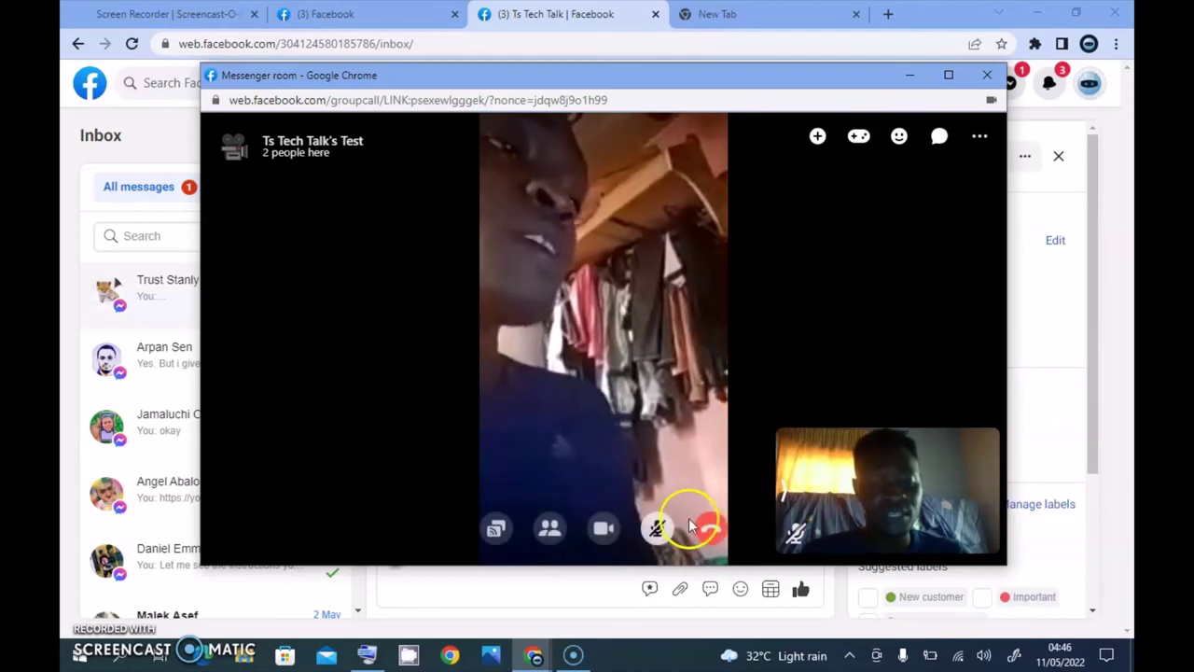
{"action": "left_click", "coordinate": [710, 528]}
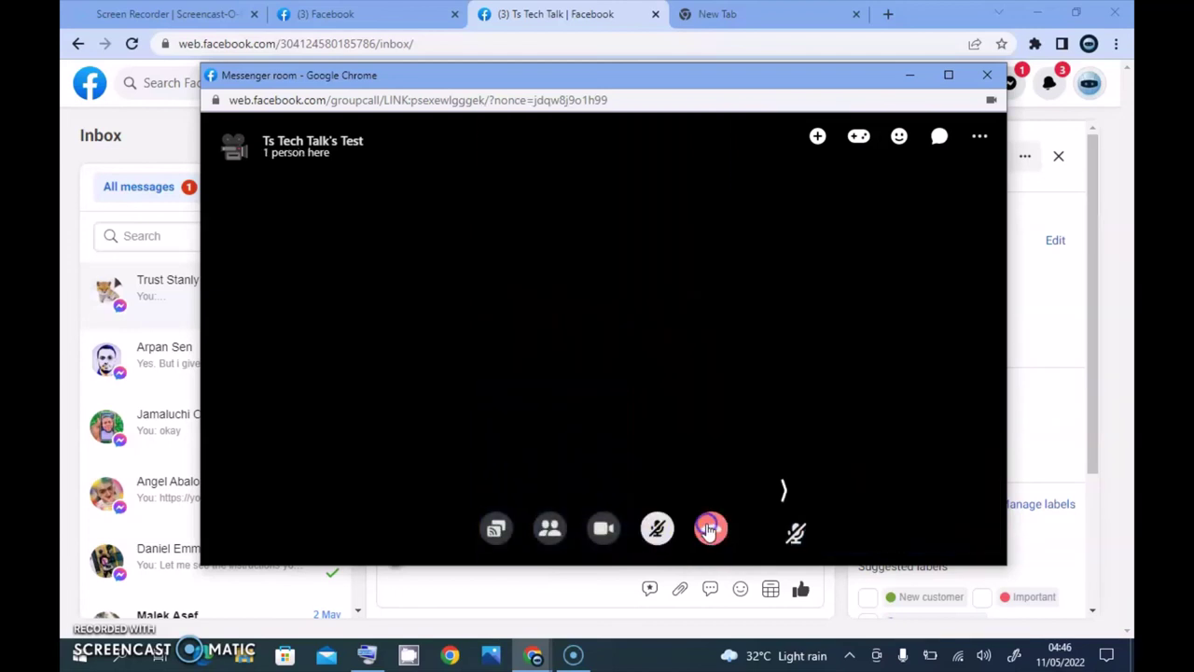
{"action": "left_click", "coordinate": [712, 510]}
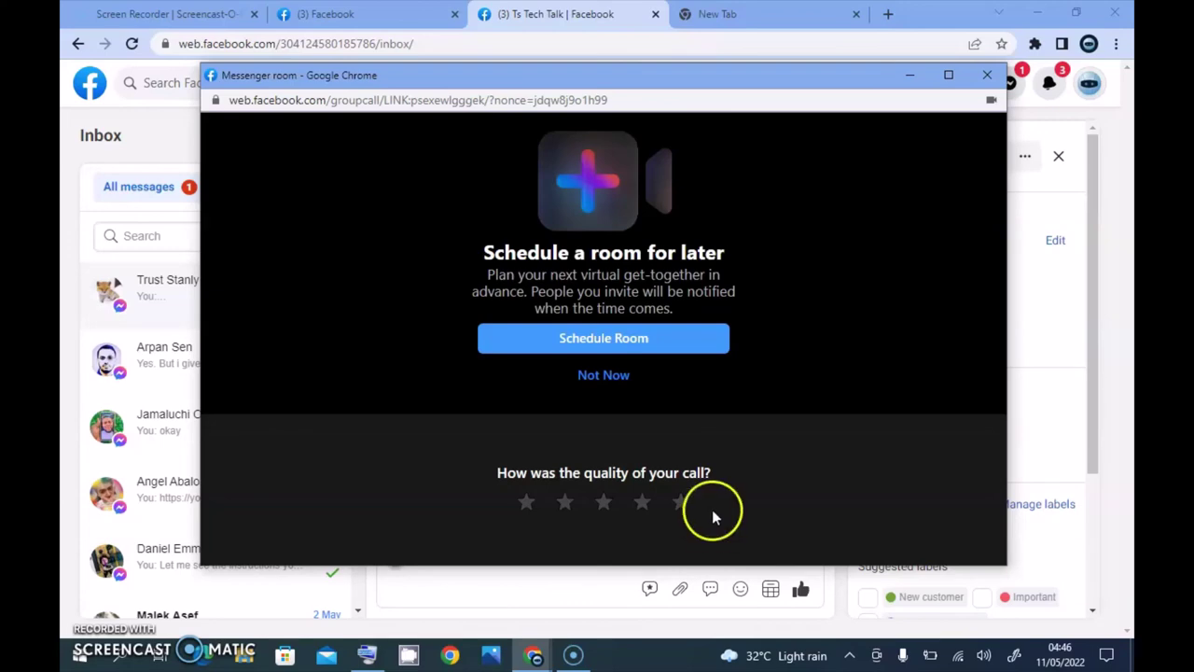
{"action": "left_click", "coordinate": [640, 371]}
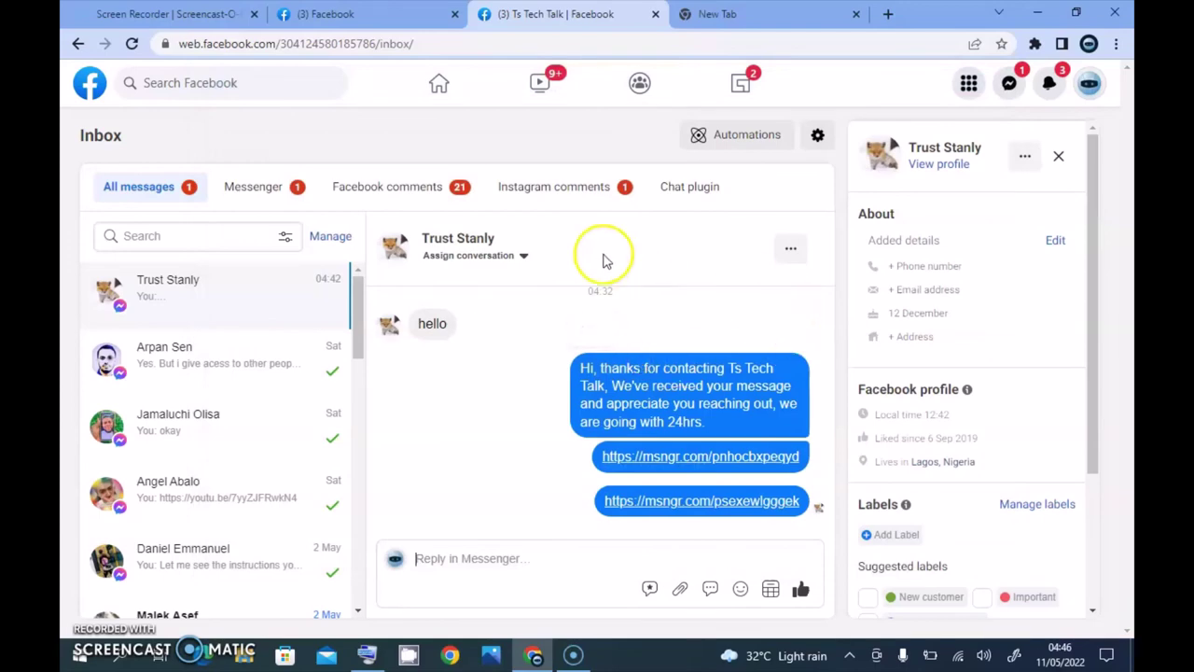
{"action": "left_click", "coordinate": [366, 20]}
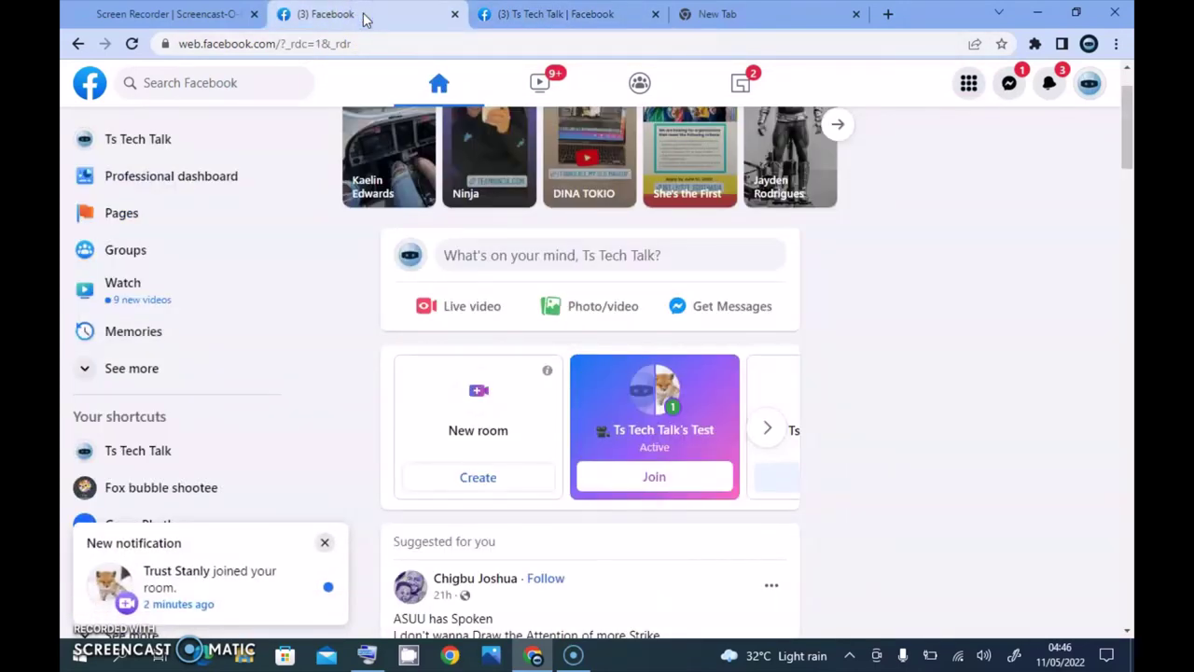